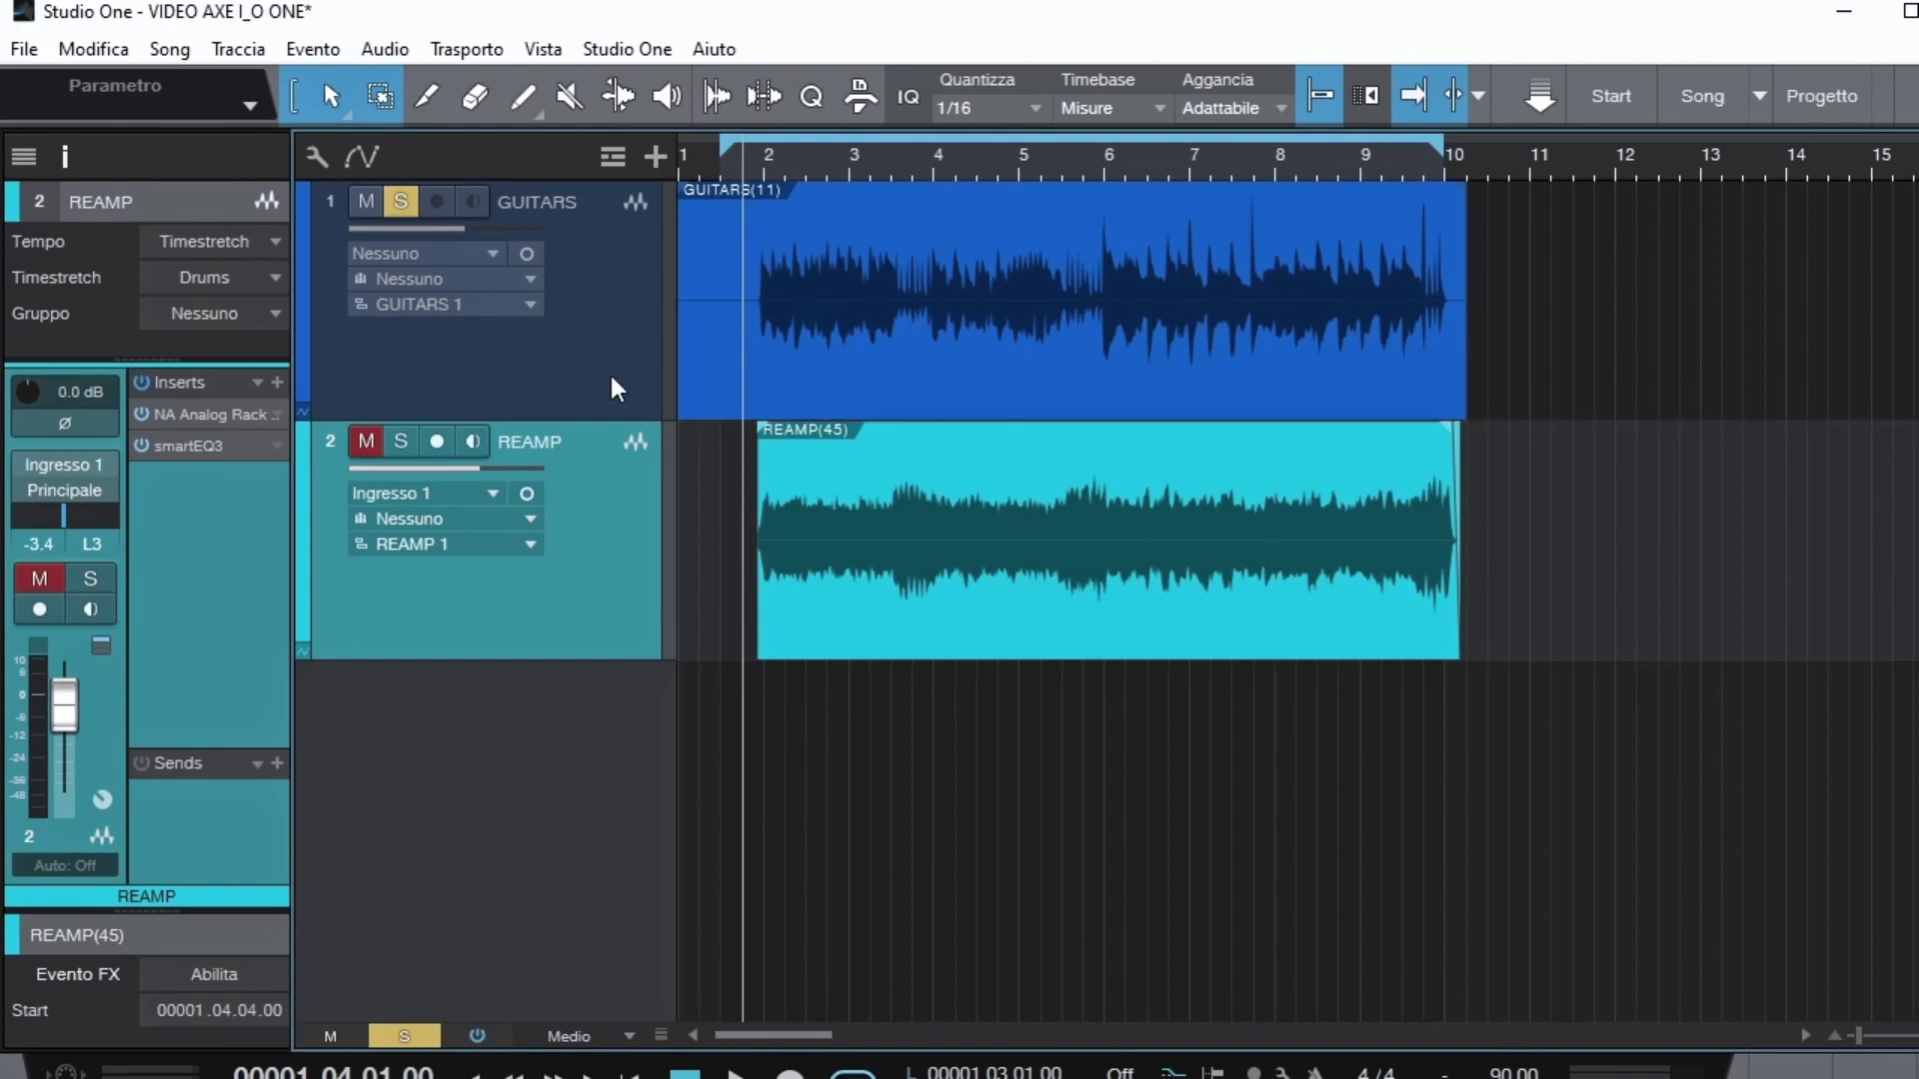
Step: Examine the AmpKnob BDH 5169 plugin's settings on the GUITARS track, then close its window
click(537, 380)
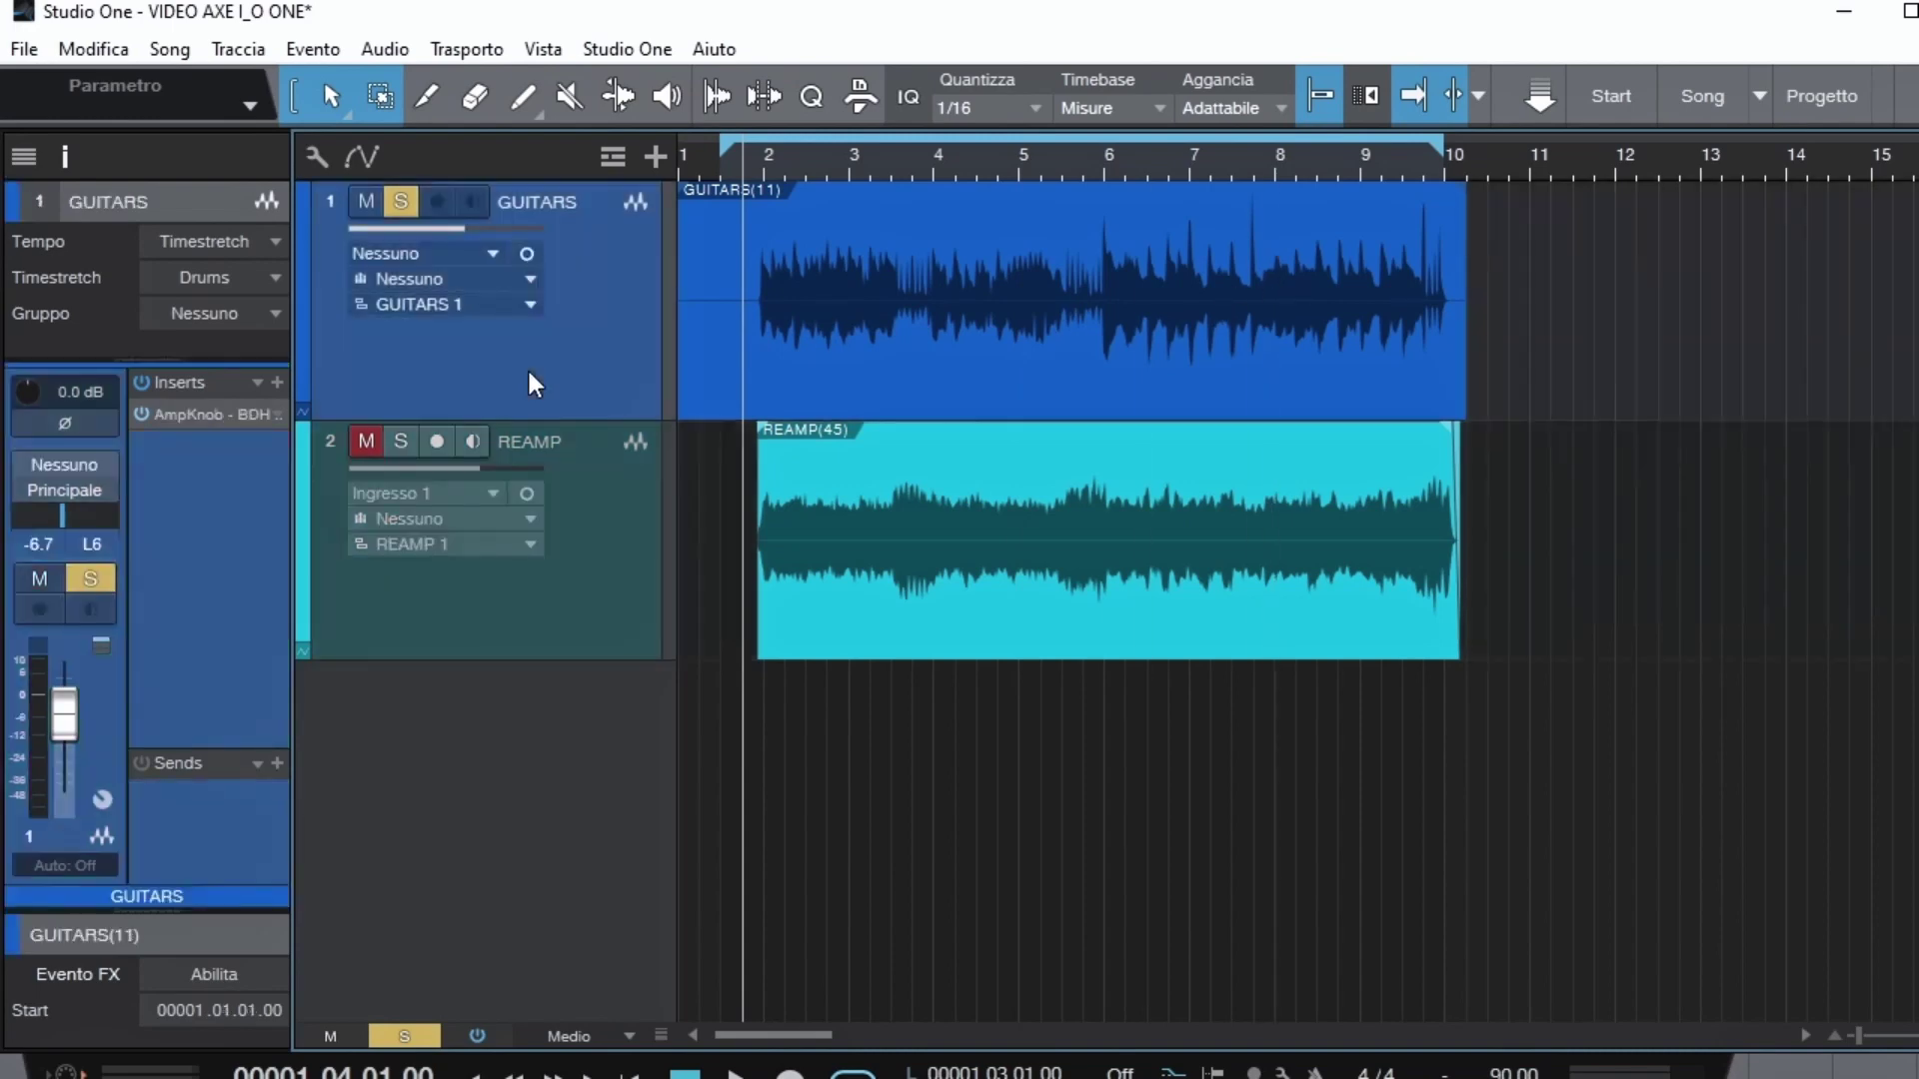
click(182, 414)
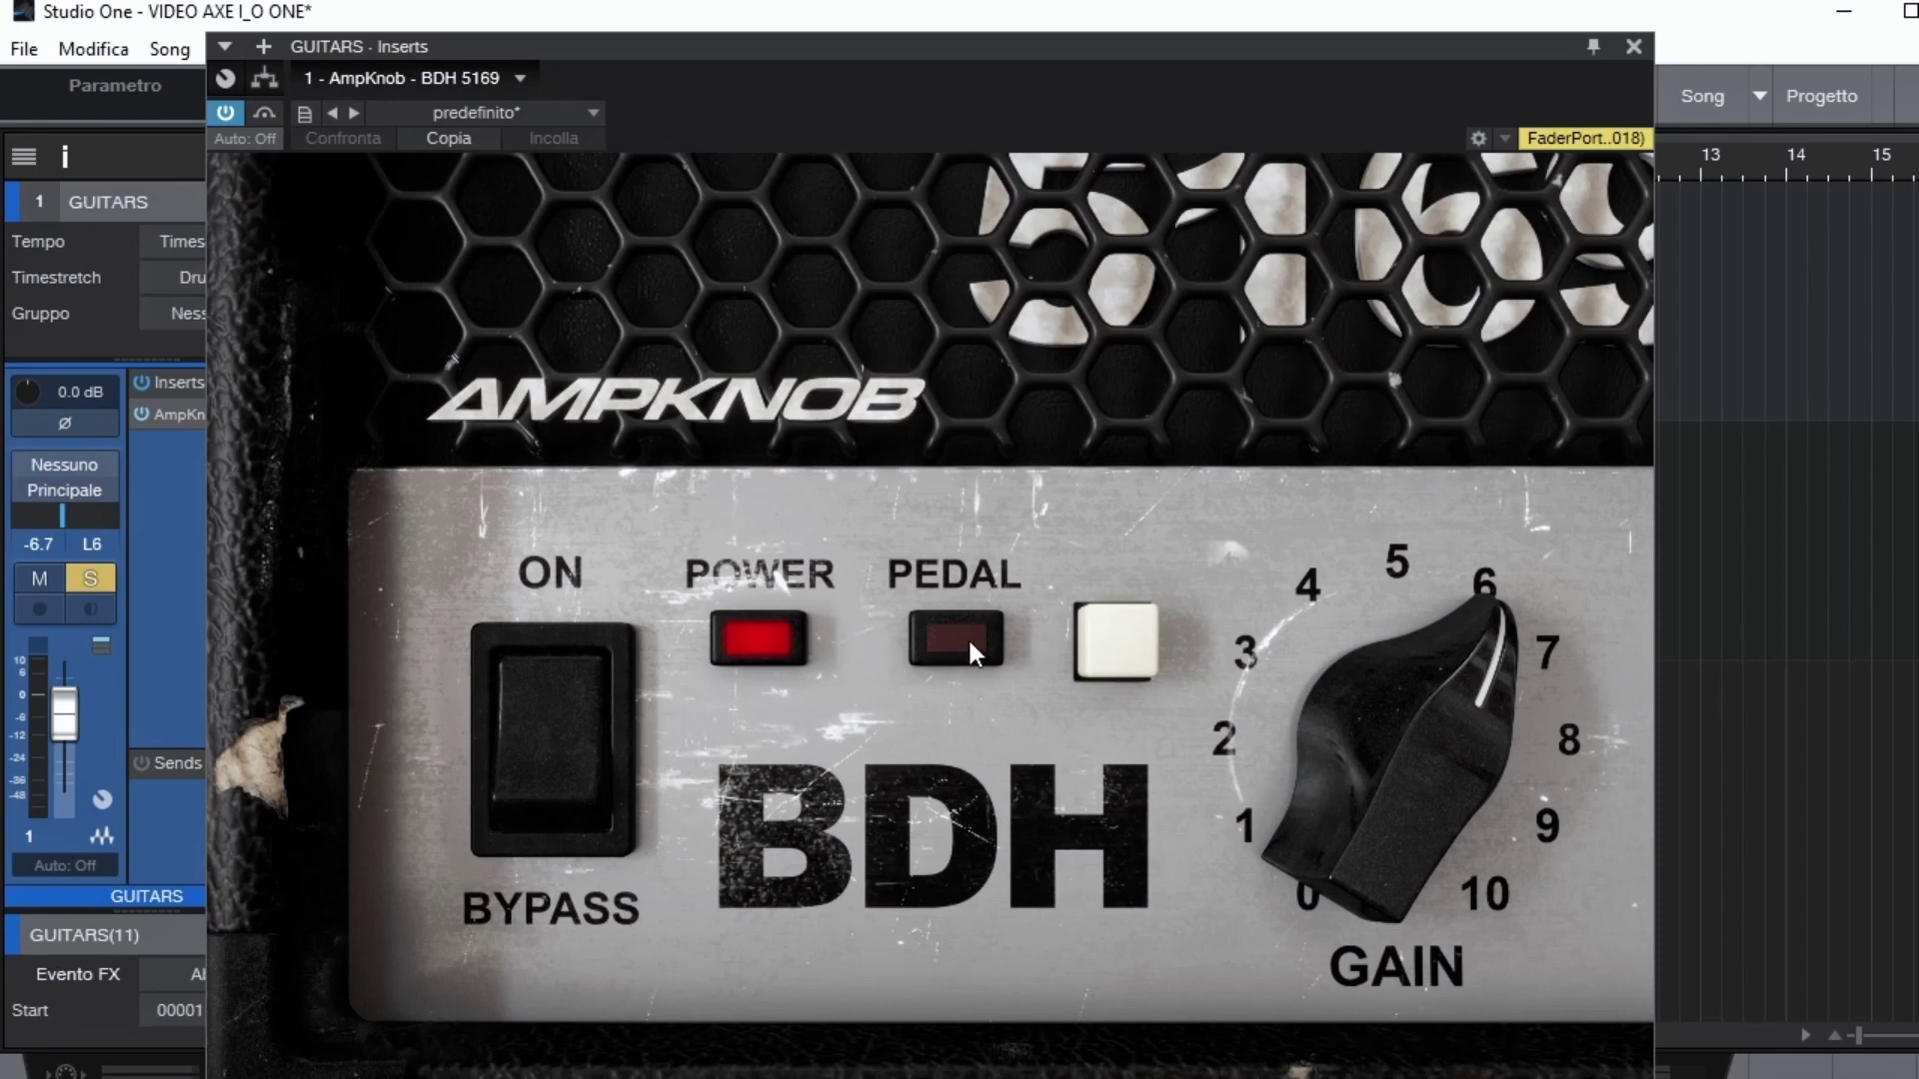
click(1634, 47)
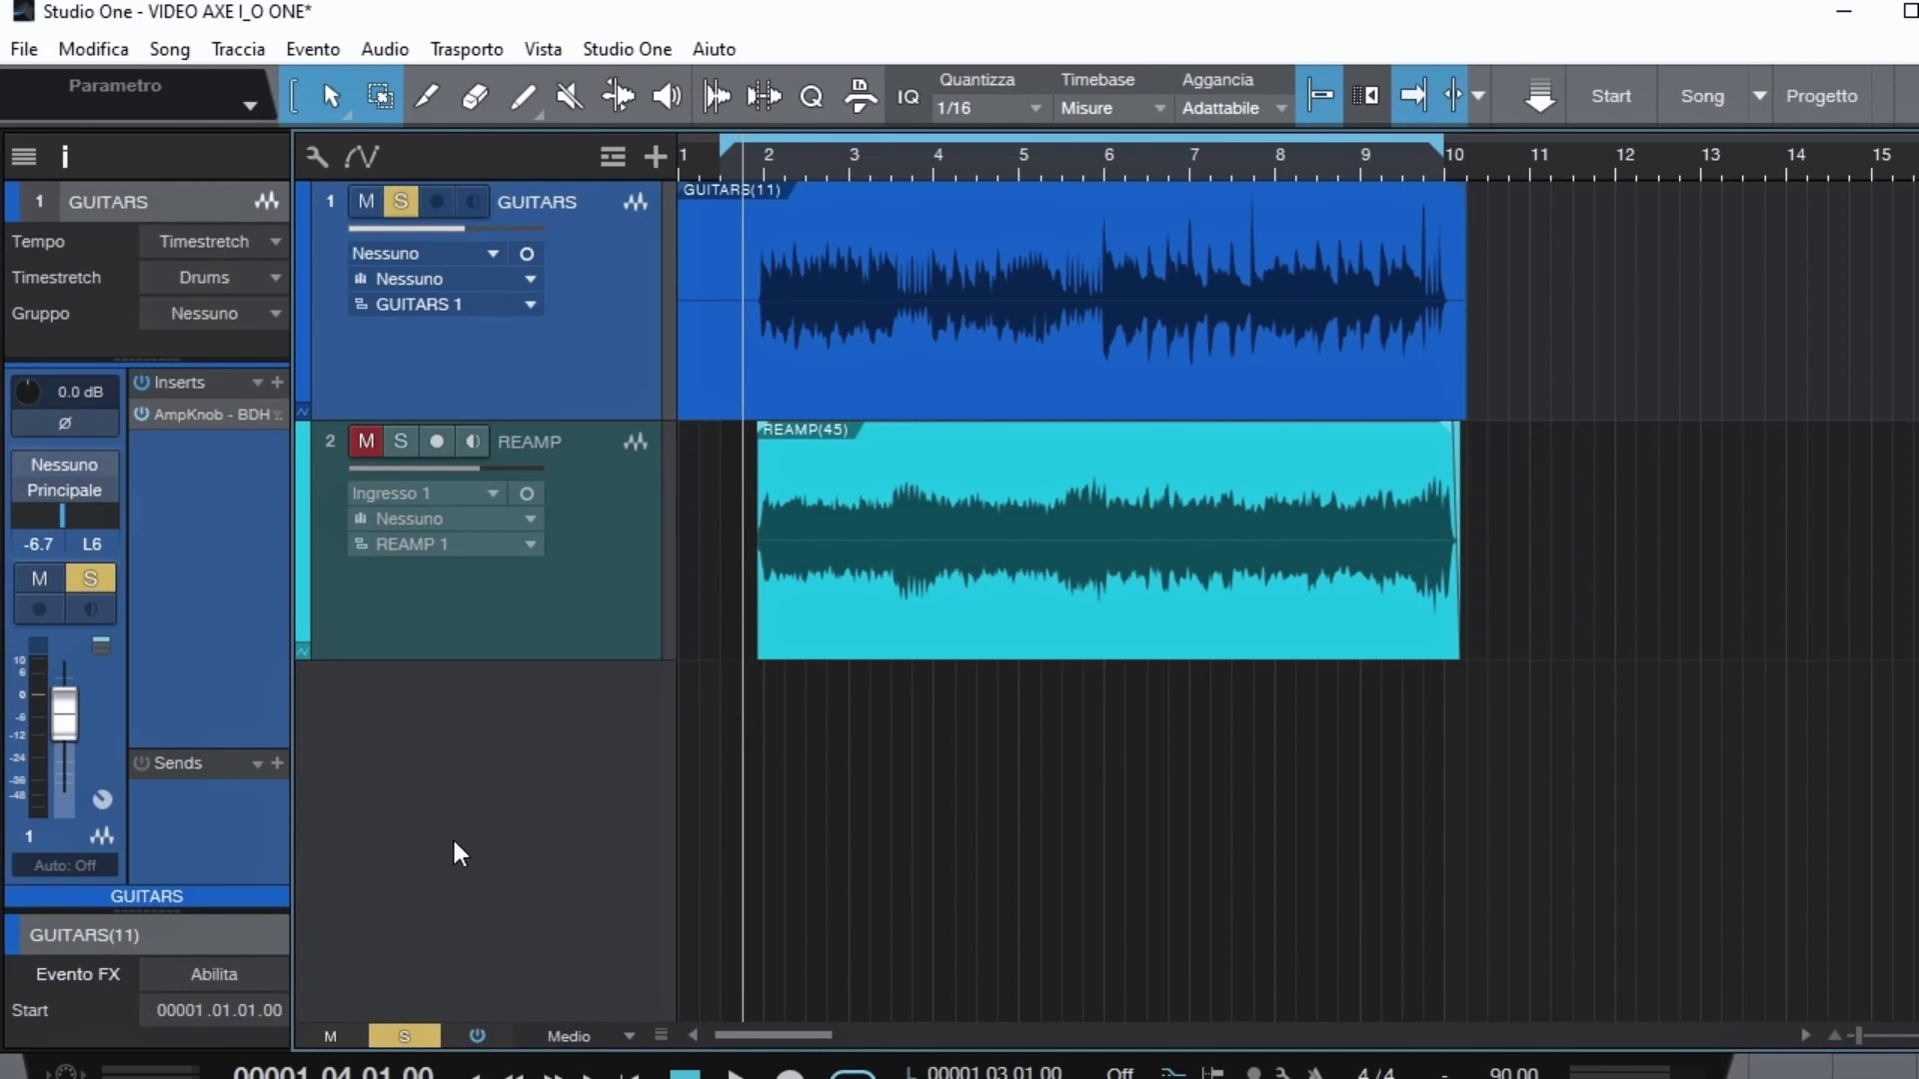
Step: Play the soloed GUITARS track to compare its sound with the AmpKnob BDH insert bypassed and enabled
key(space)
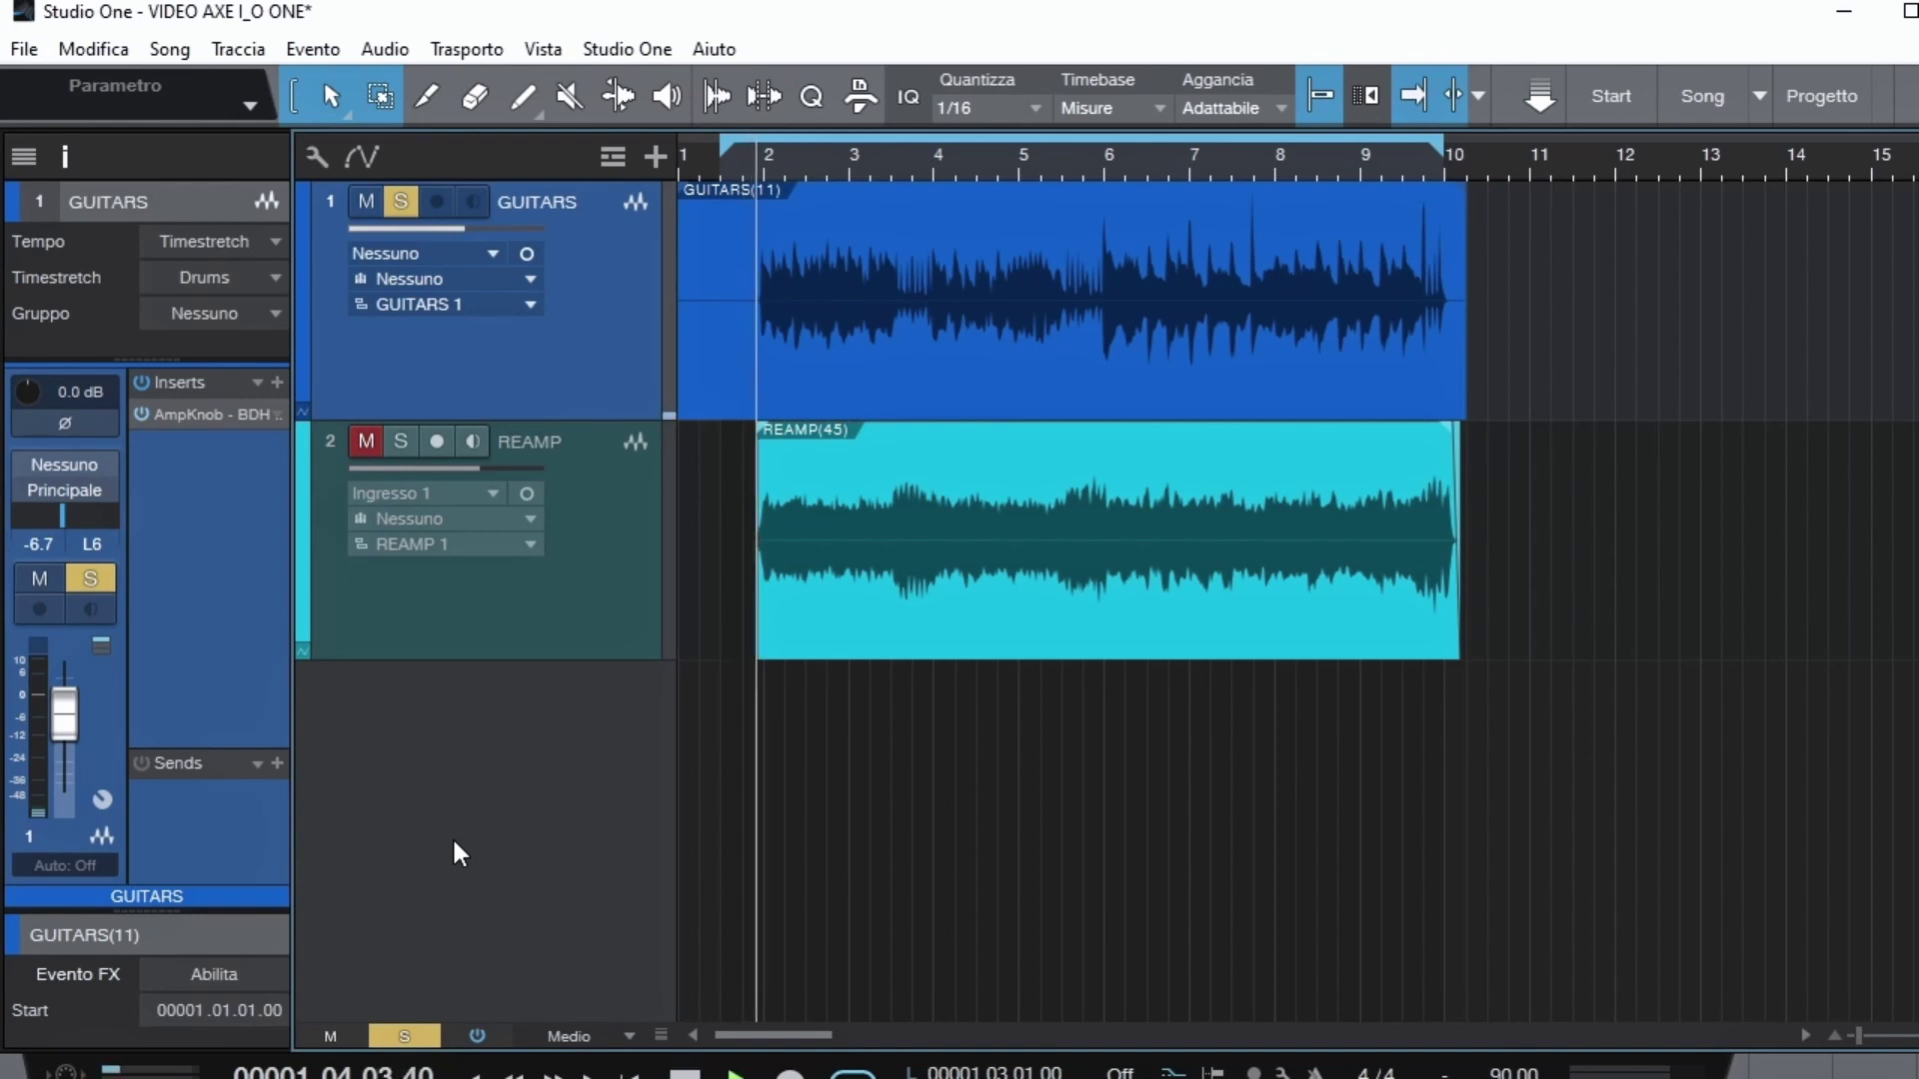
key(space)
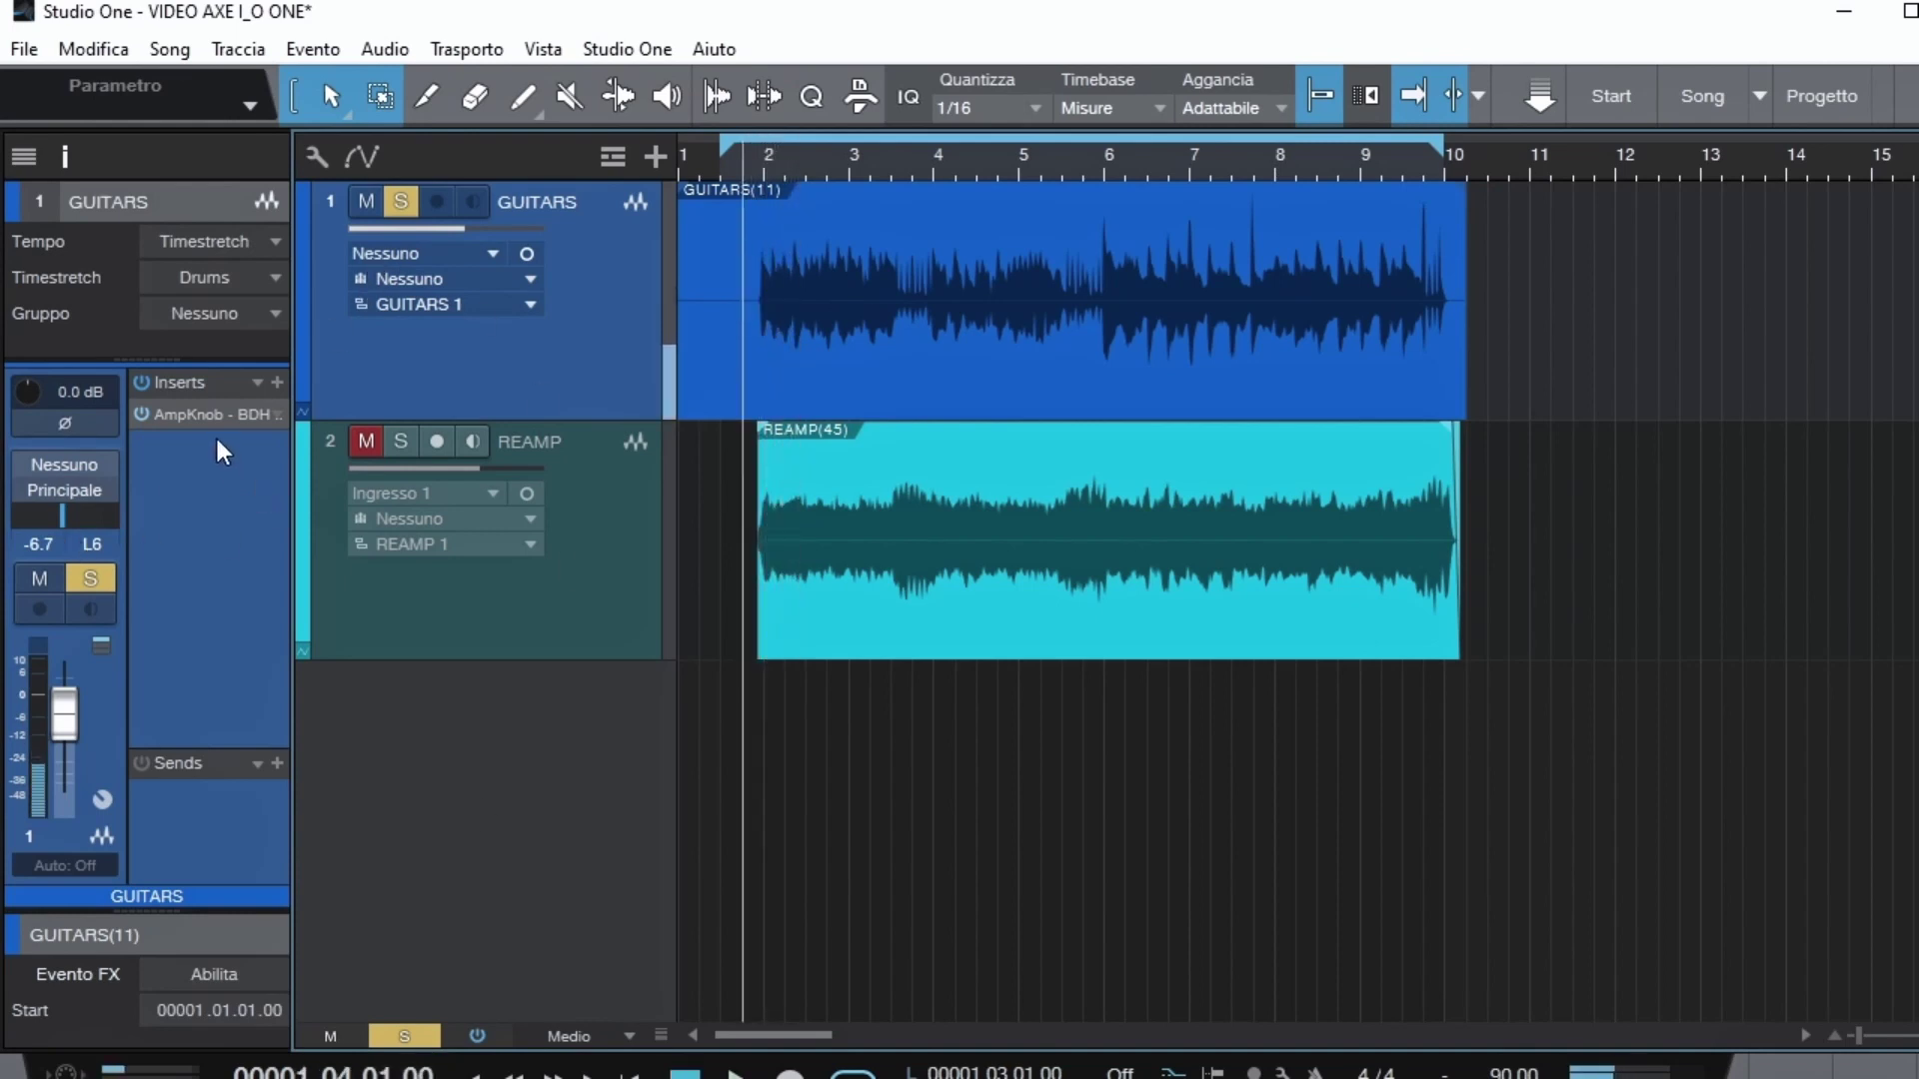
key(space)
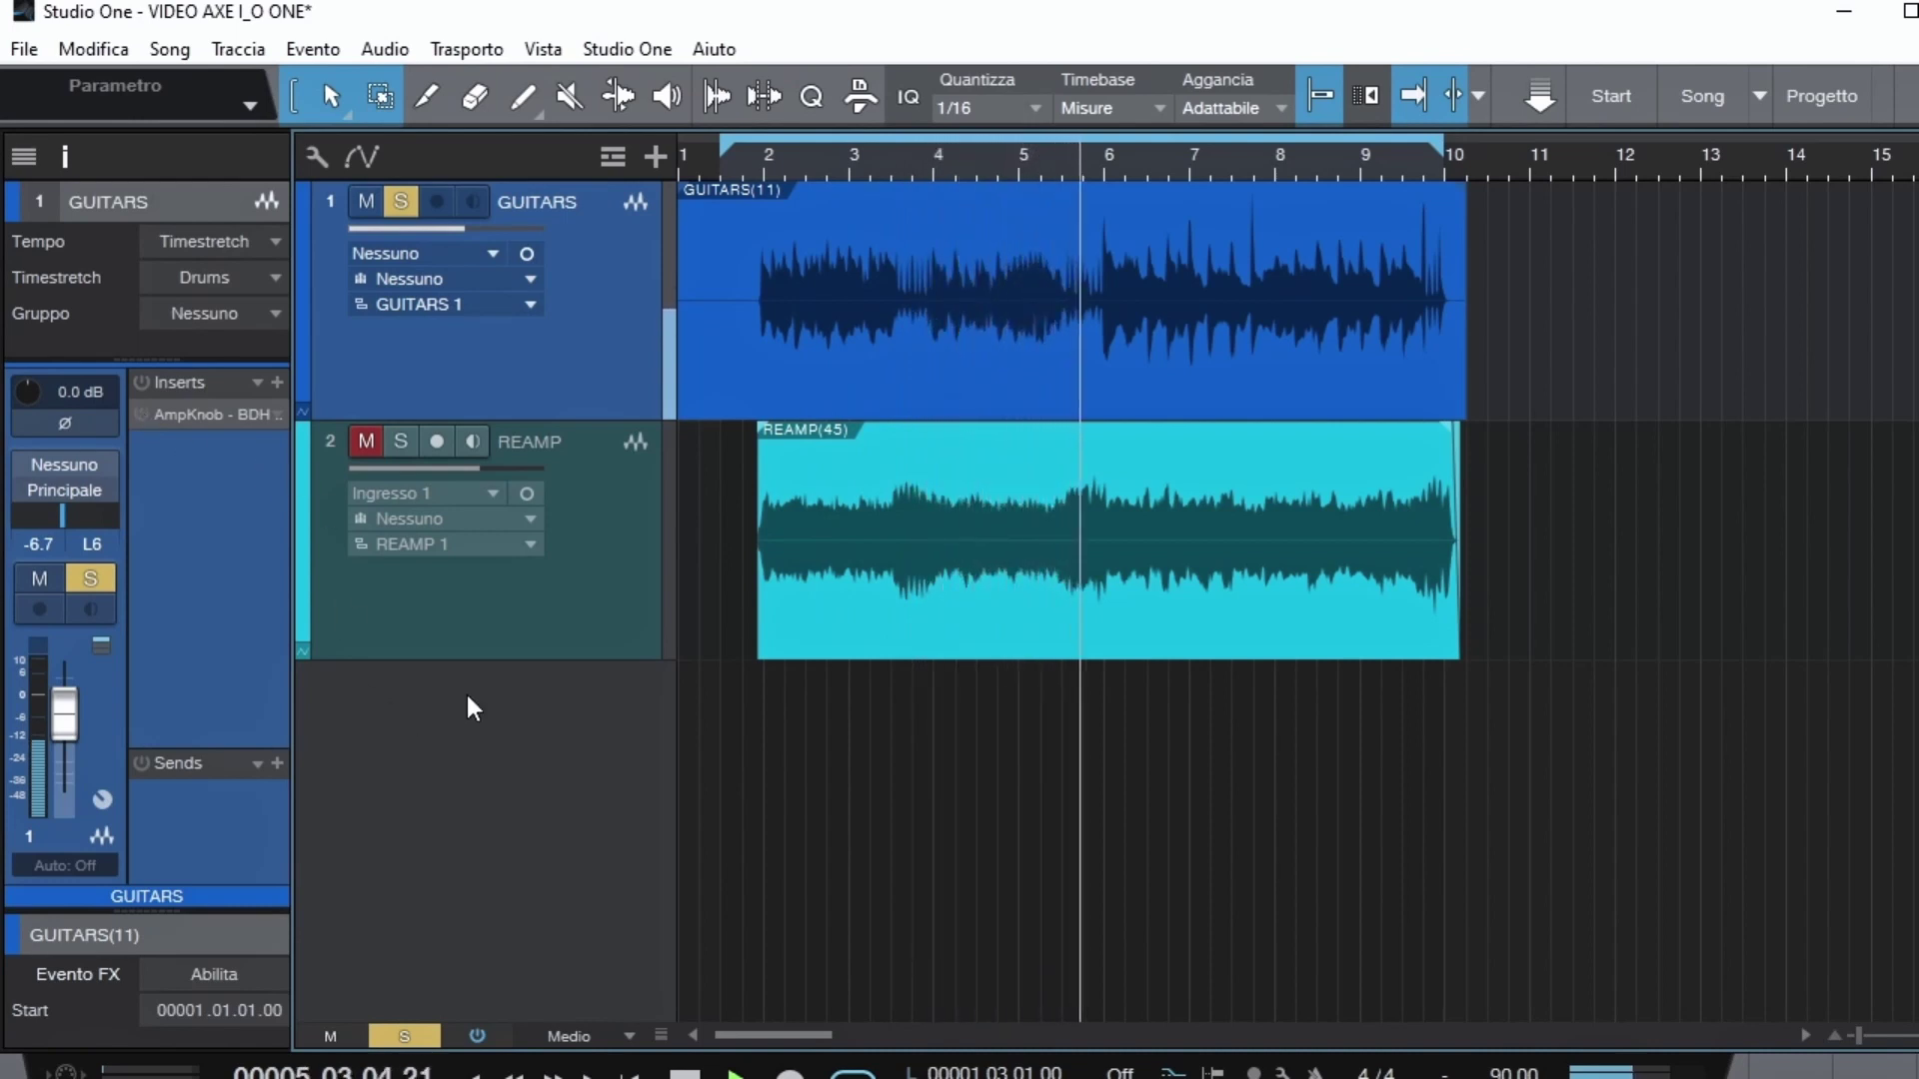
key(space)
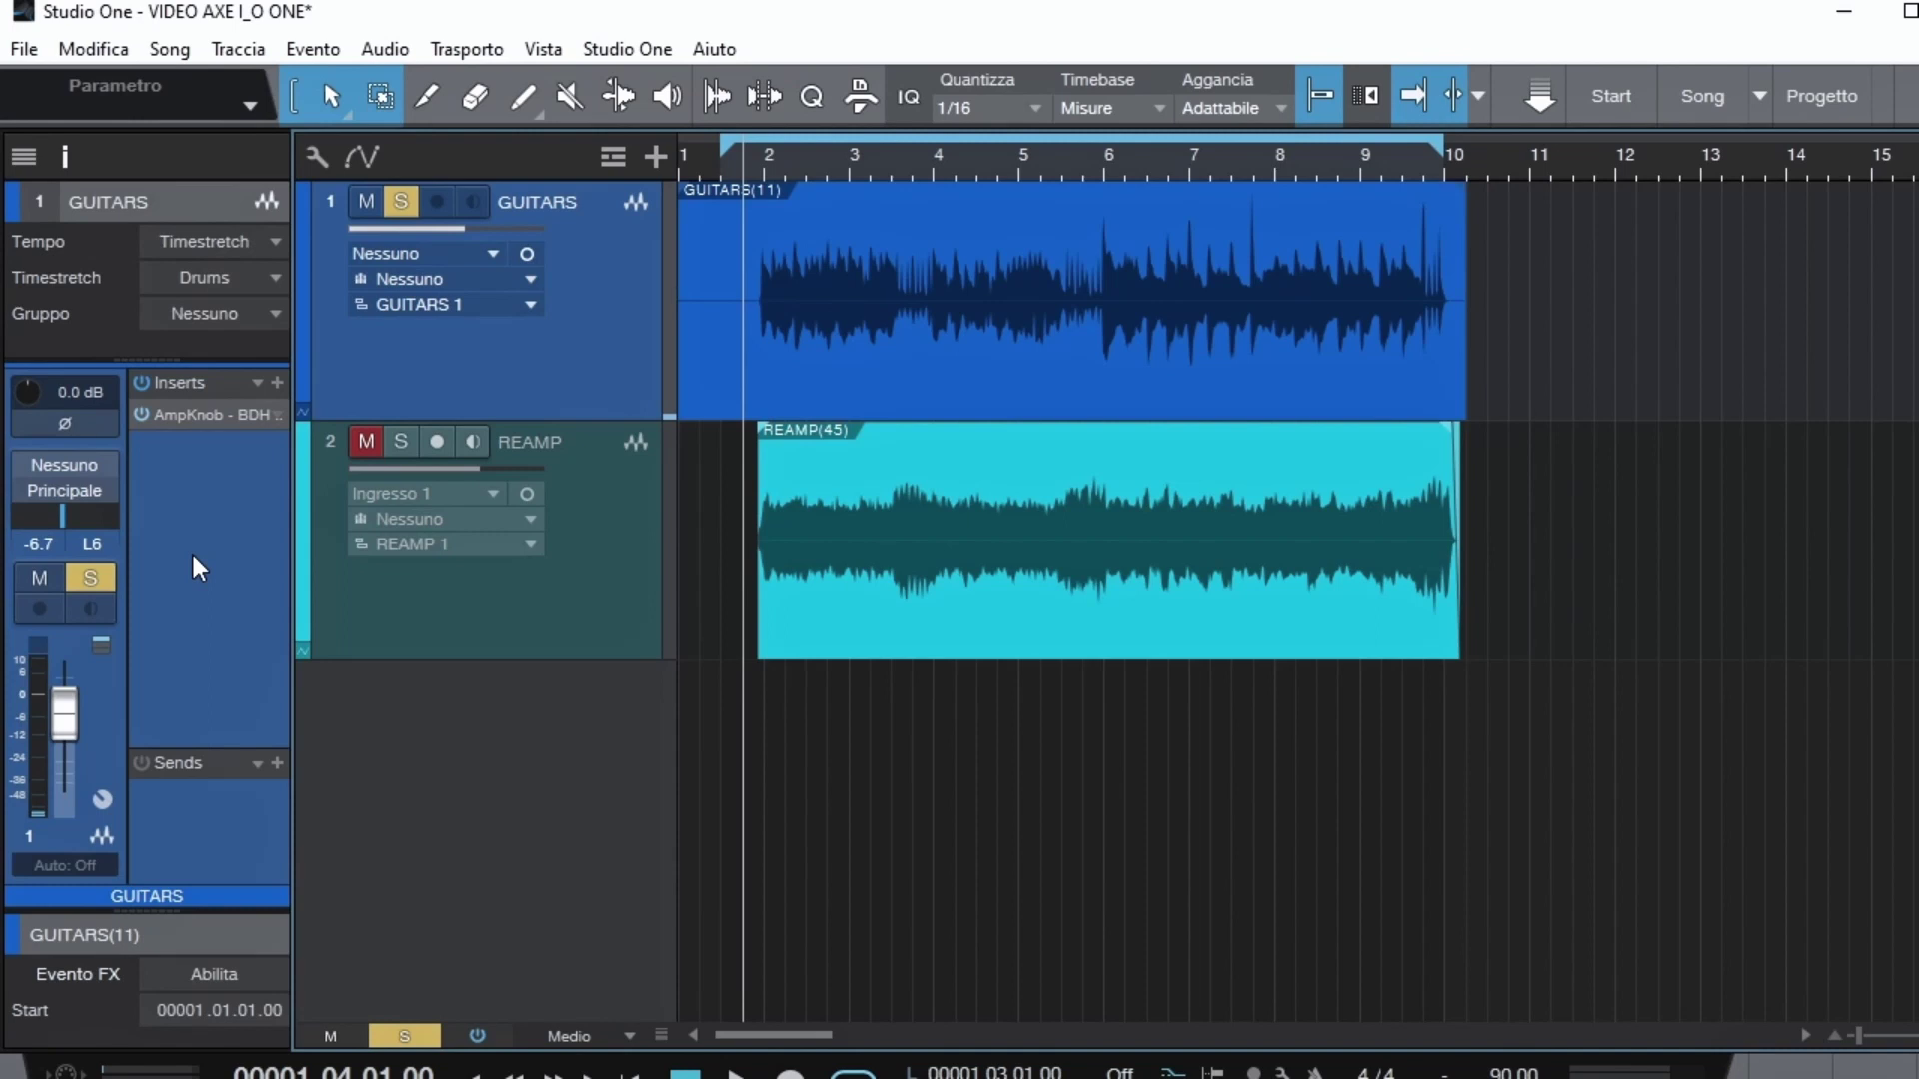
key(space)
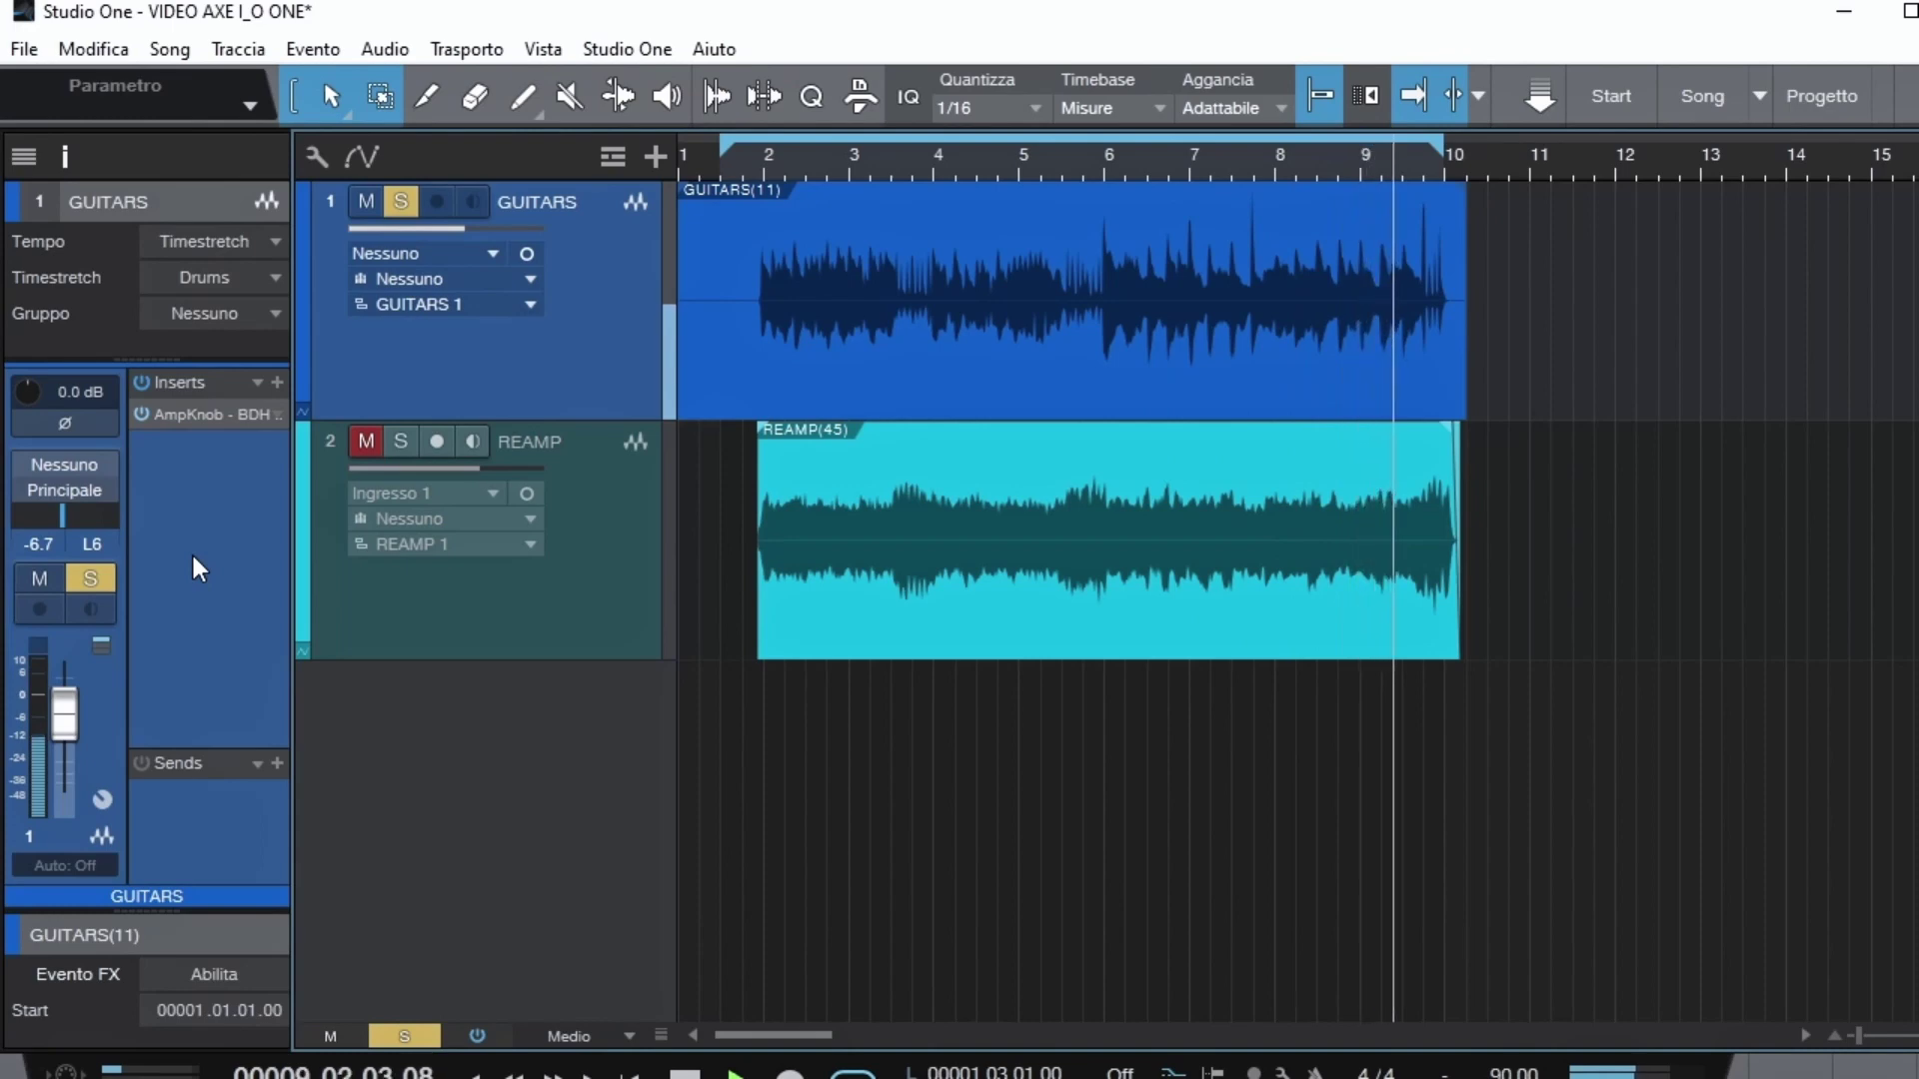
key(space)
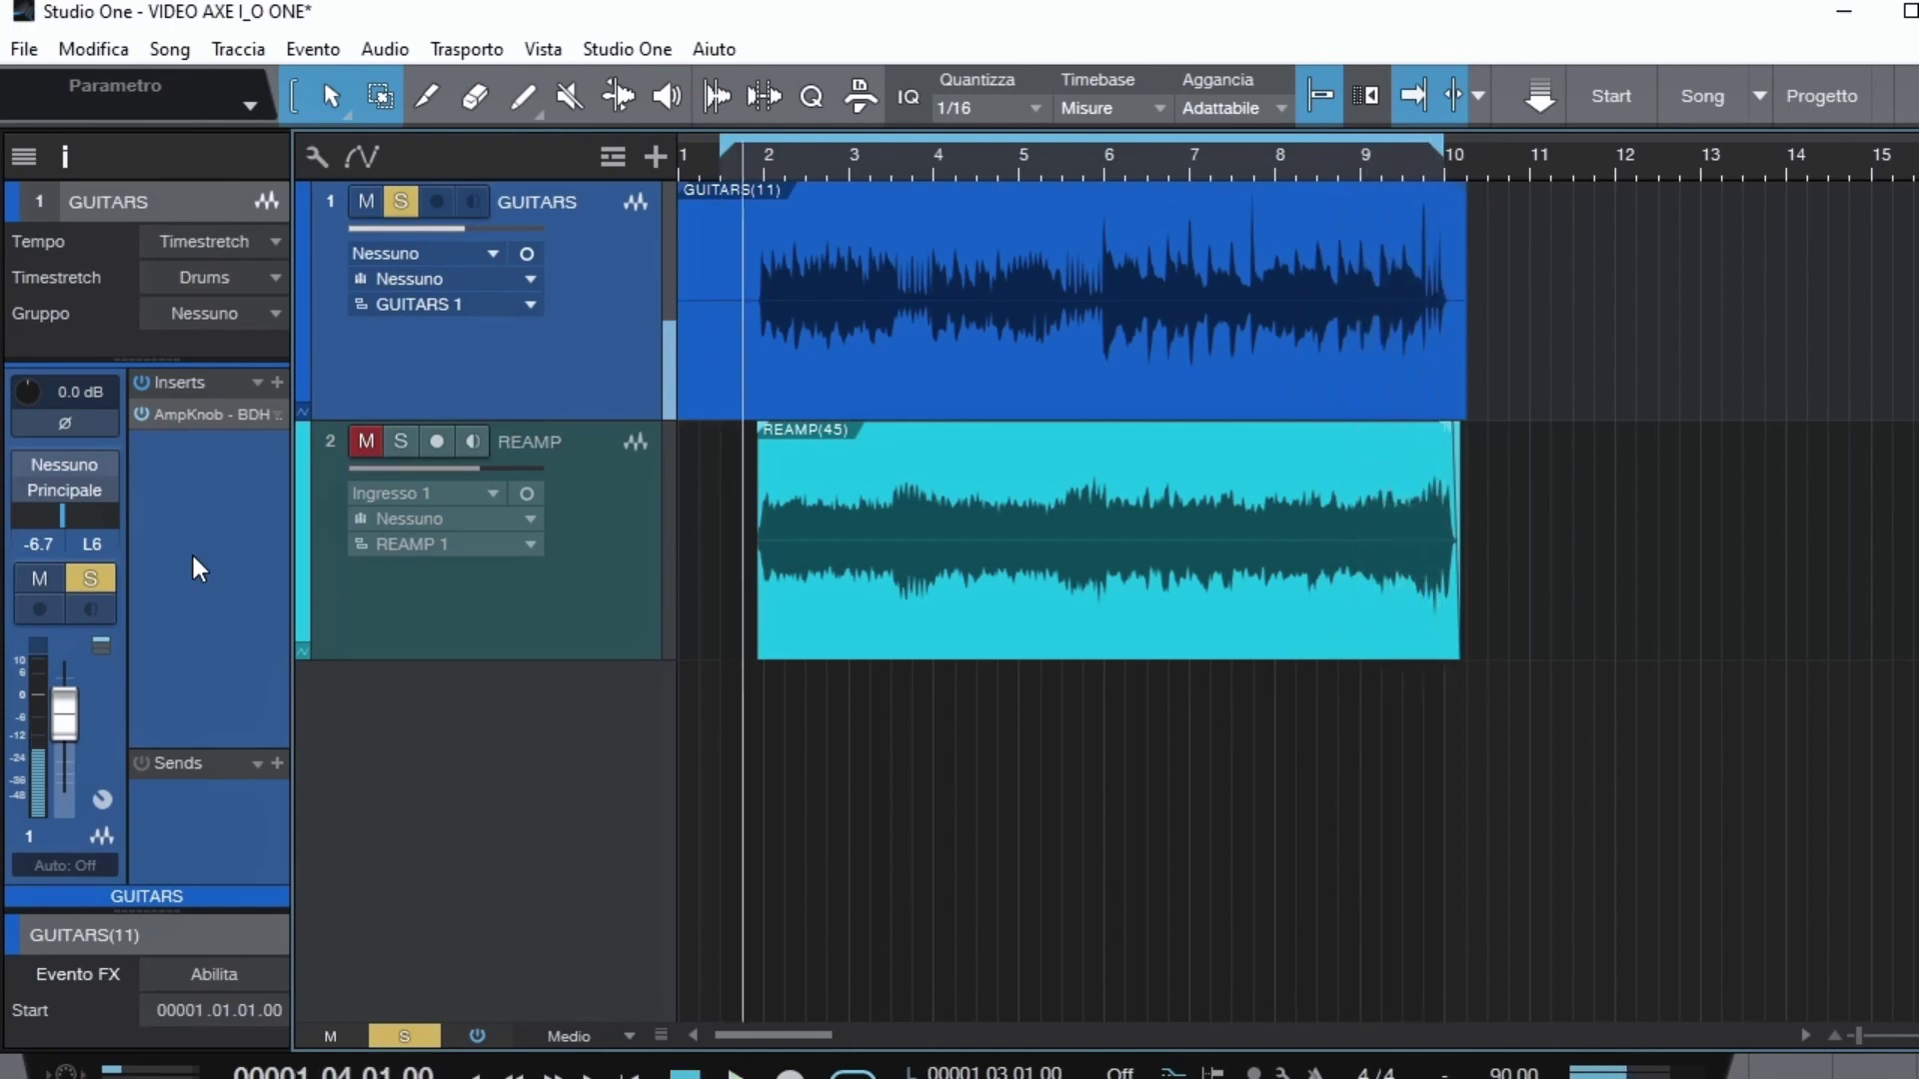
Step: Mute the GUITARS track, unmute REAMP, and play back the REAMP track on its own
click(368, 203)
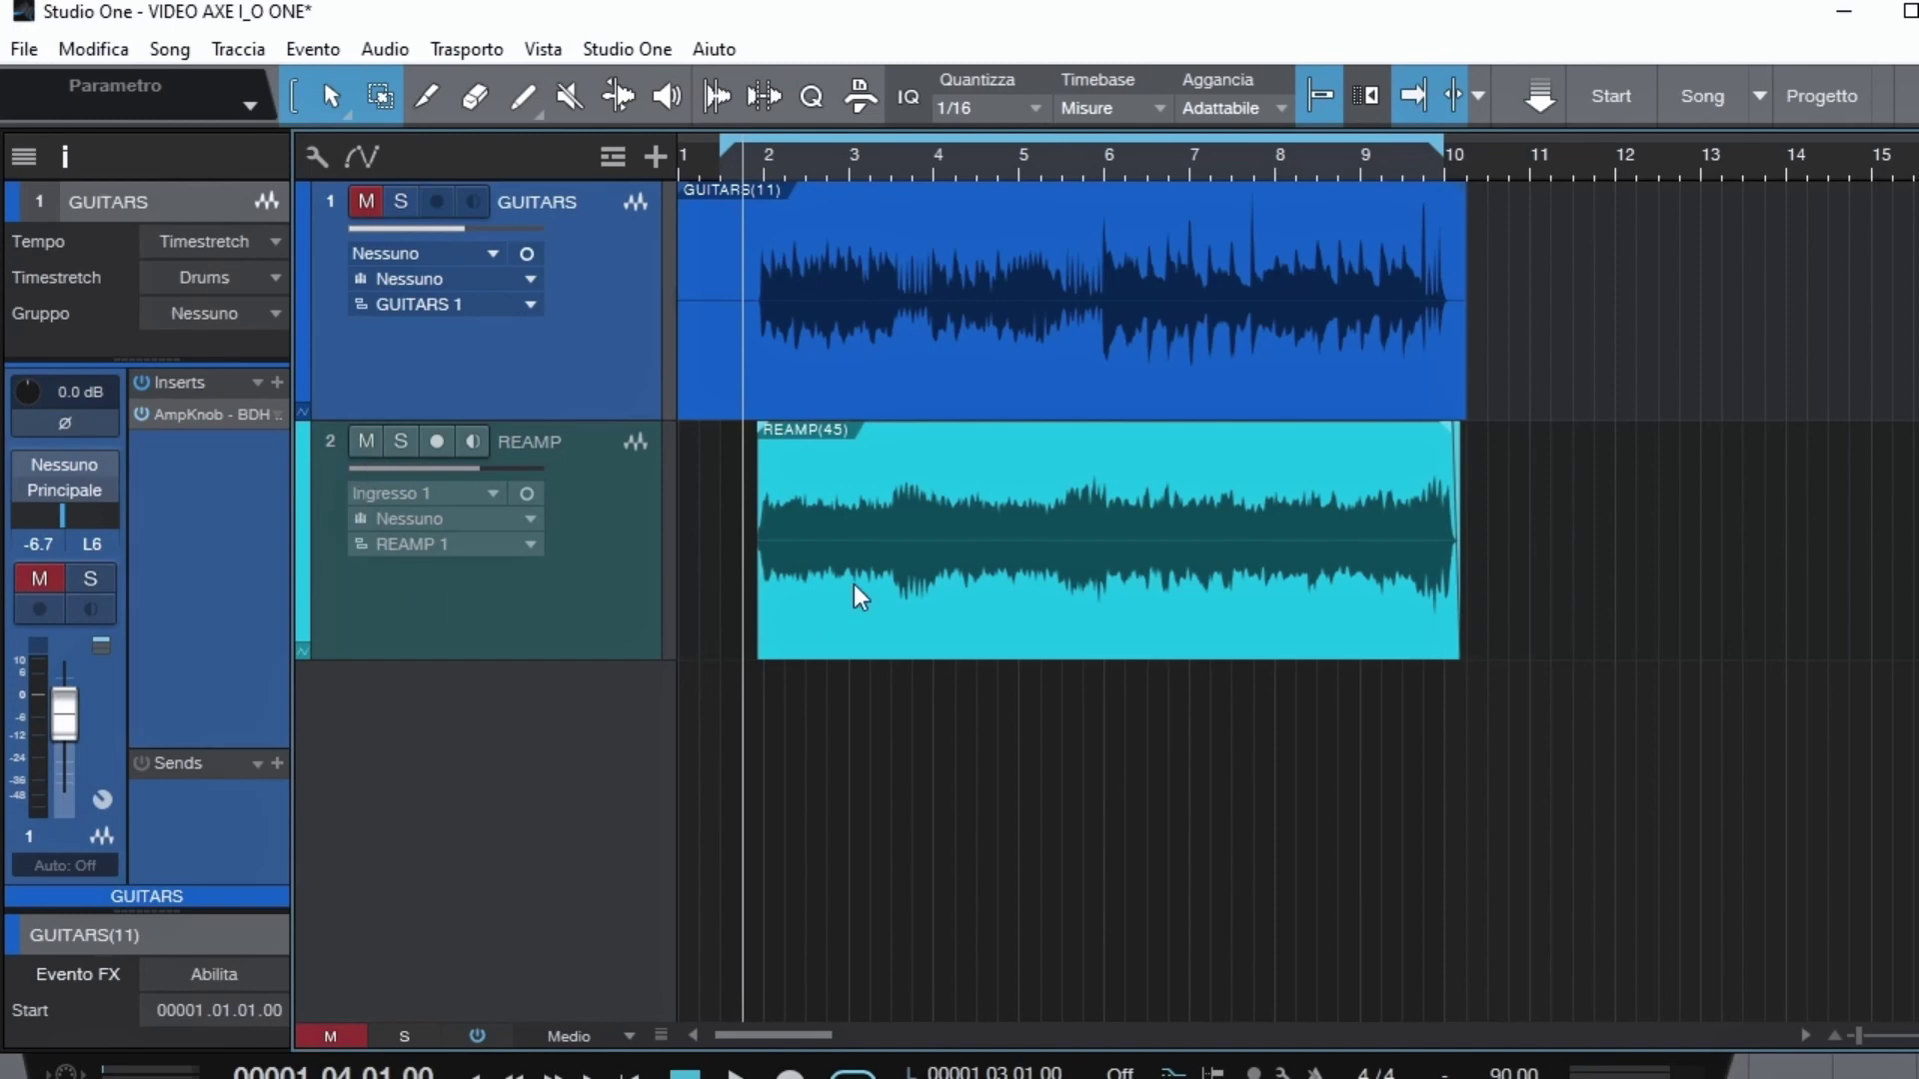
click(517, 621)
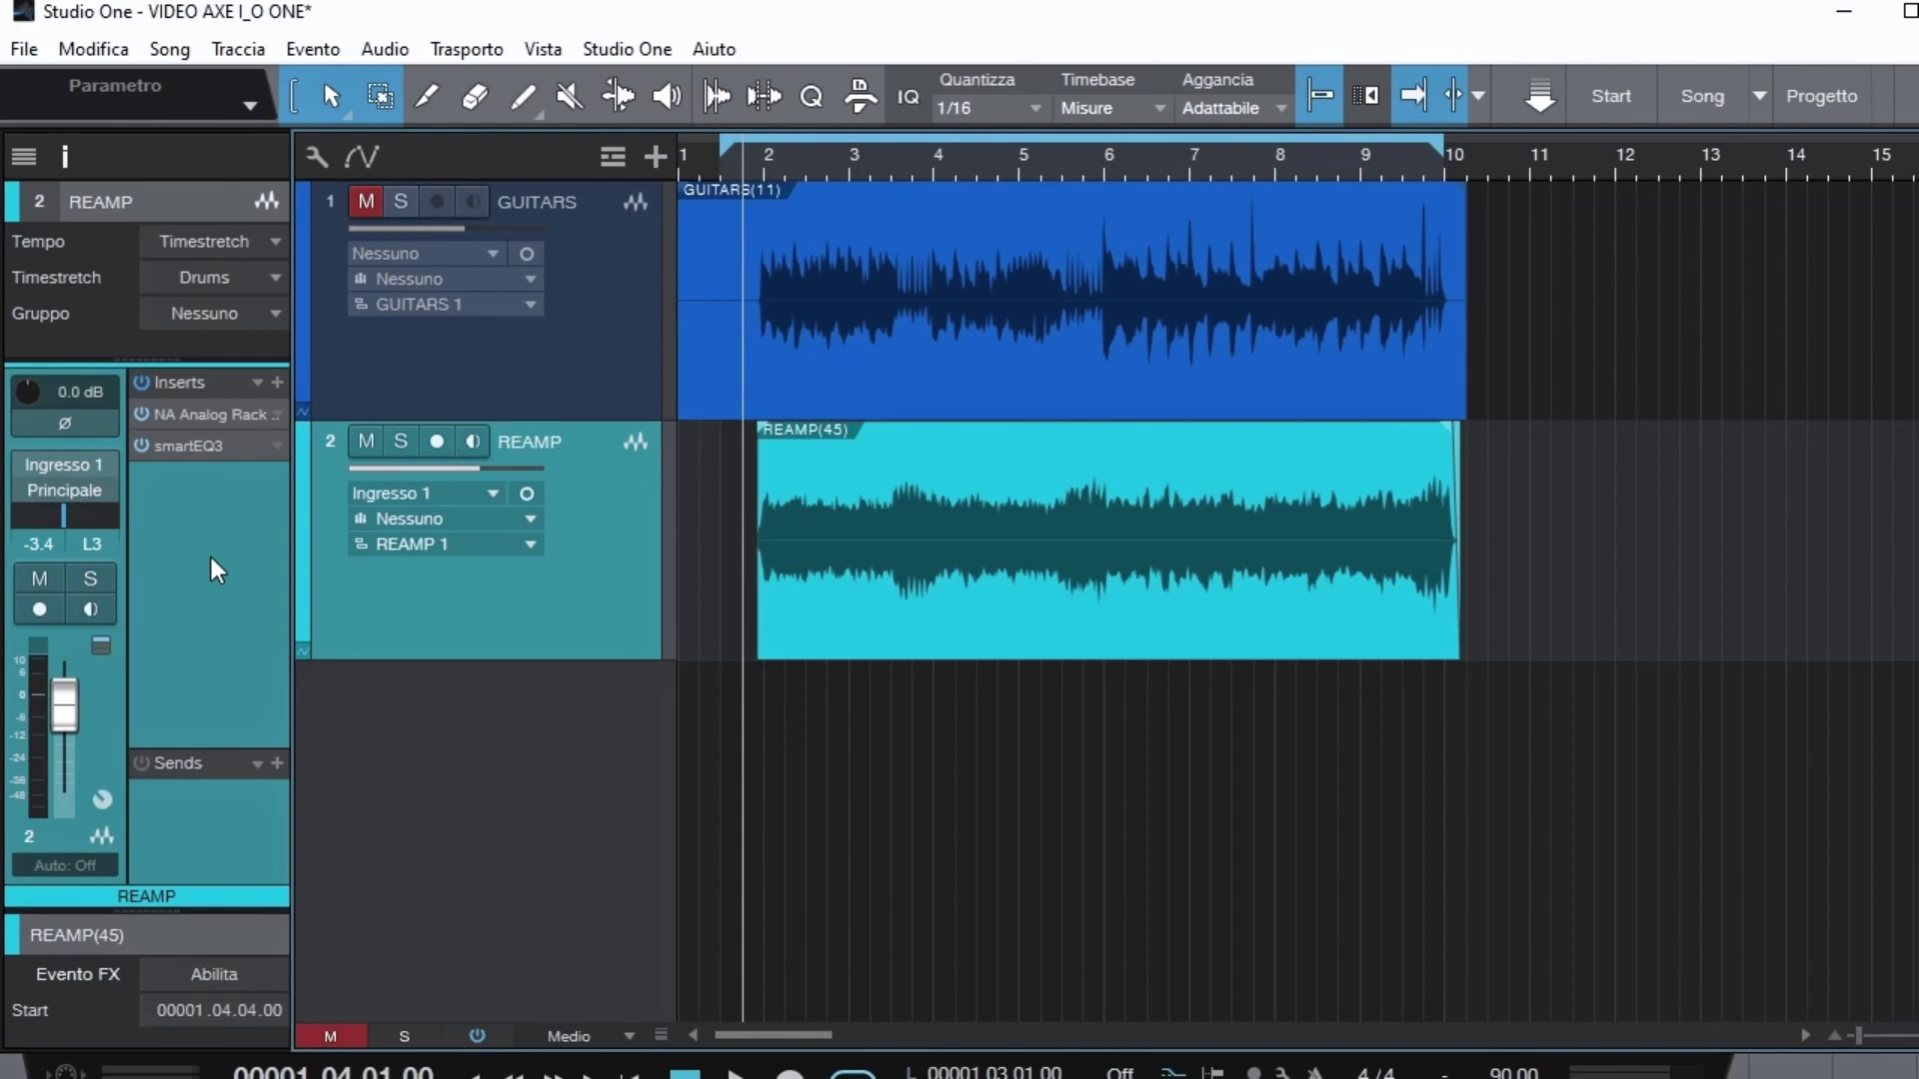
key(space)
Step: Unmute GUITARS and mute REAMP to audition the plugin guitar sound for comparison
click(366, 204)
click(367, 442)
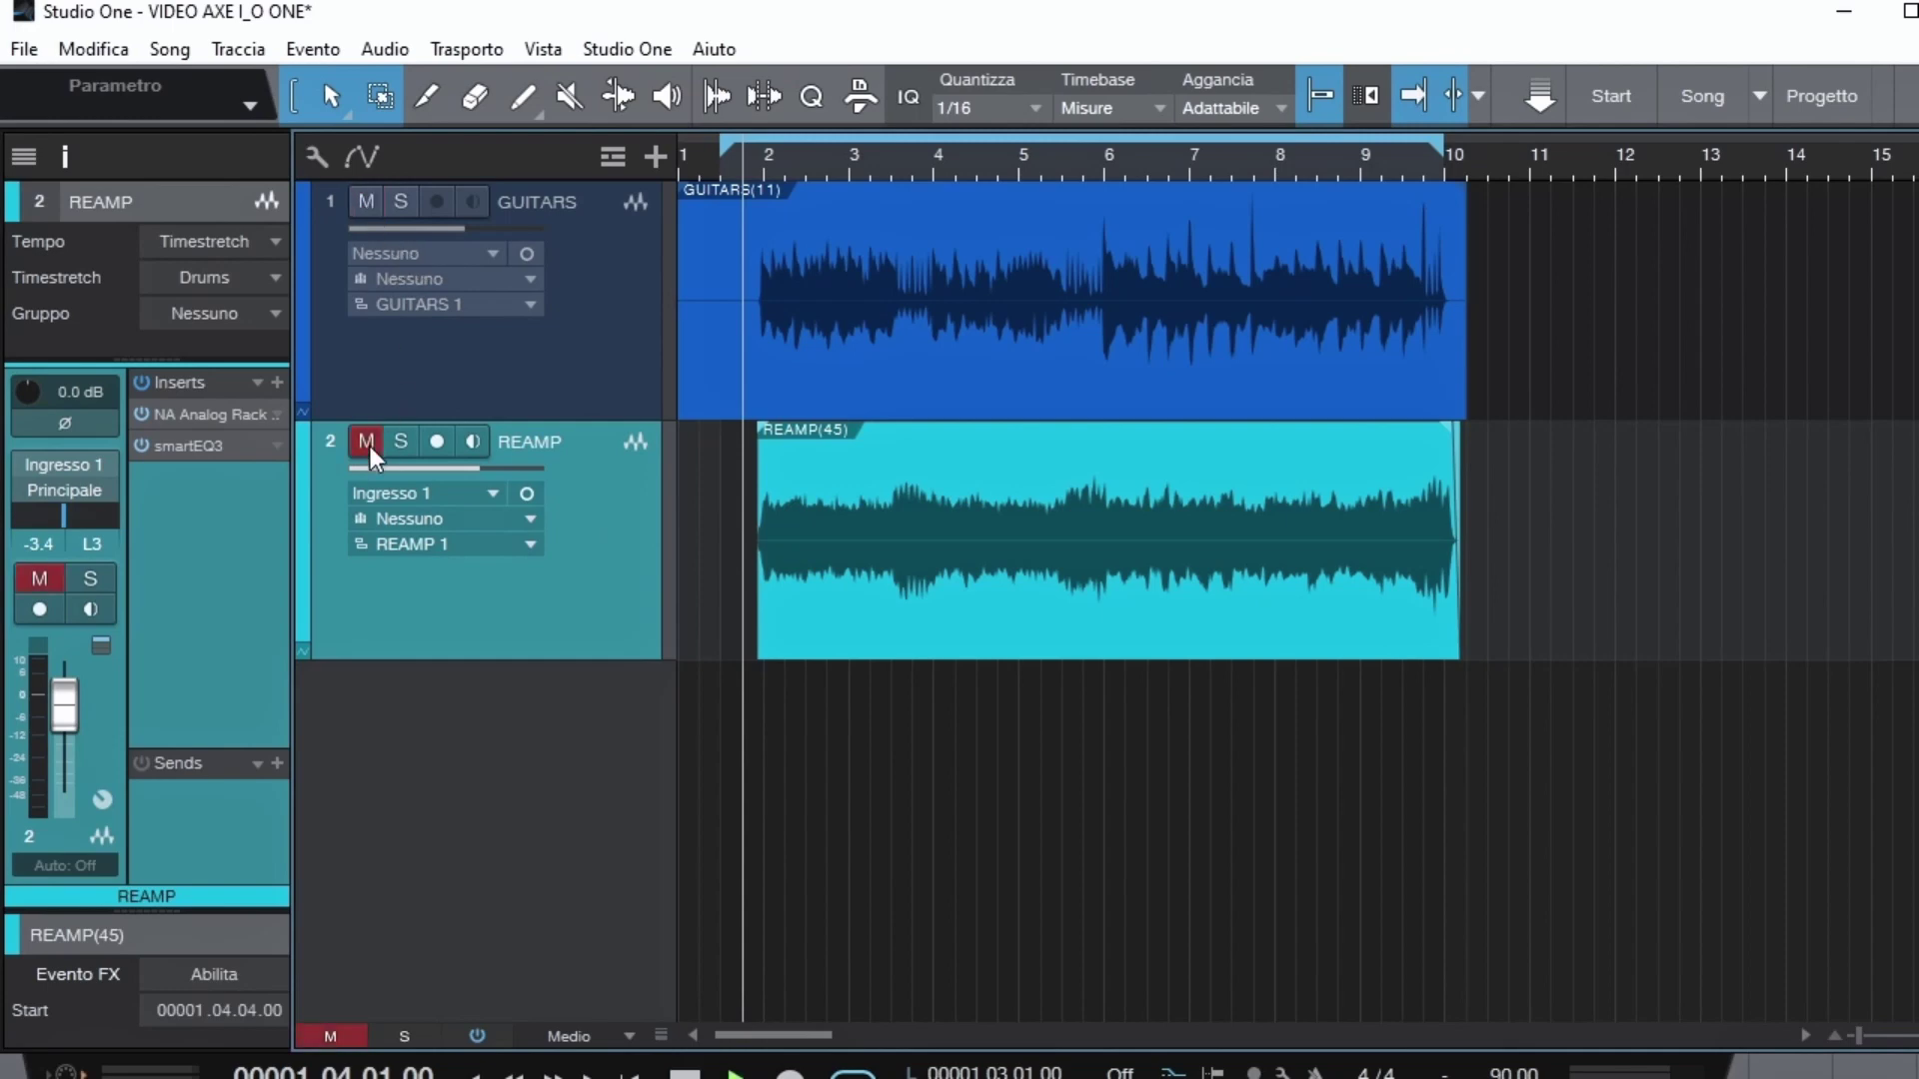
key(space)
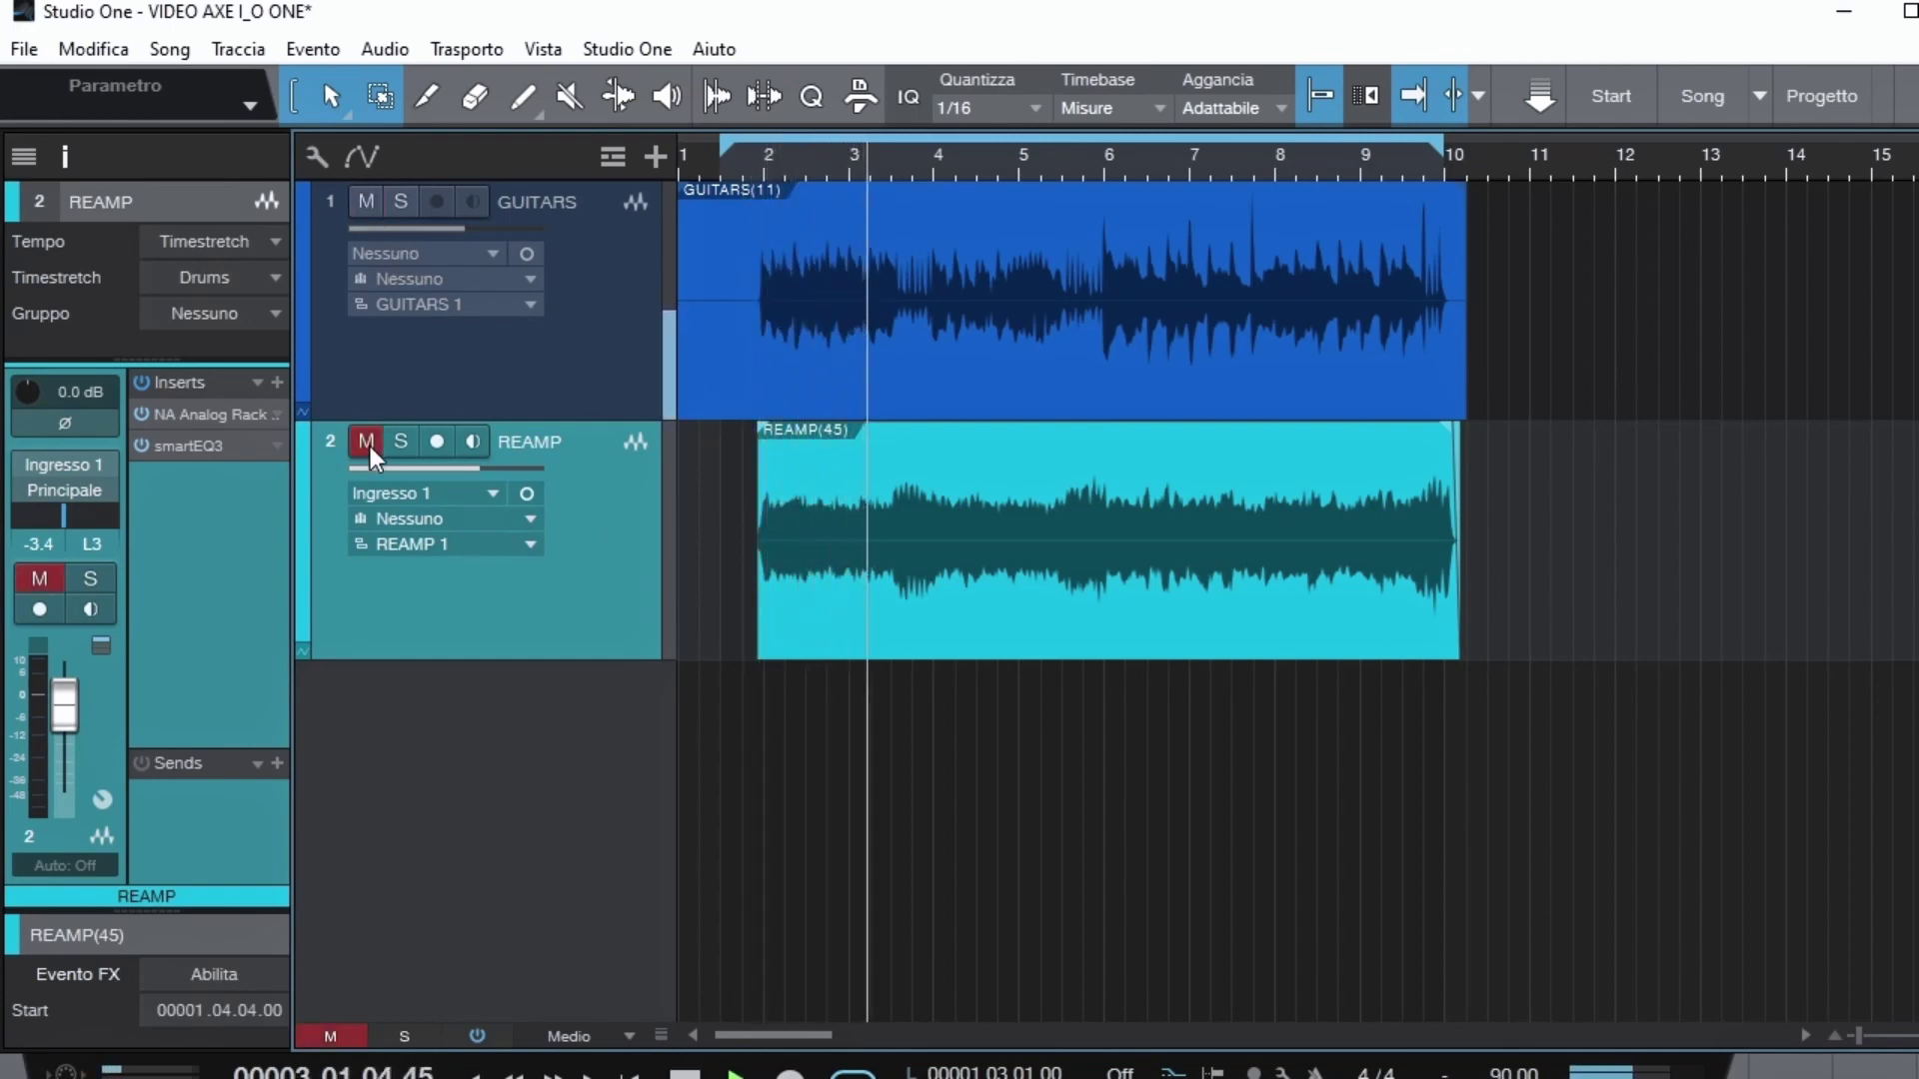
key(space)
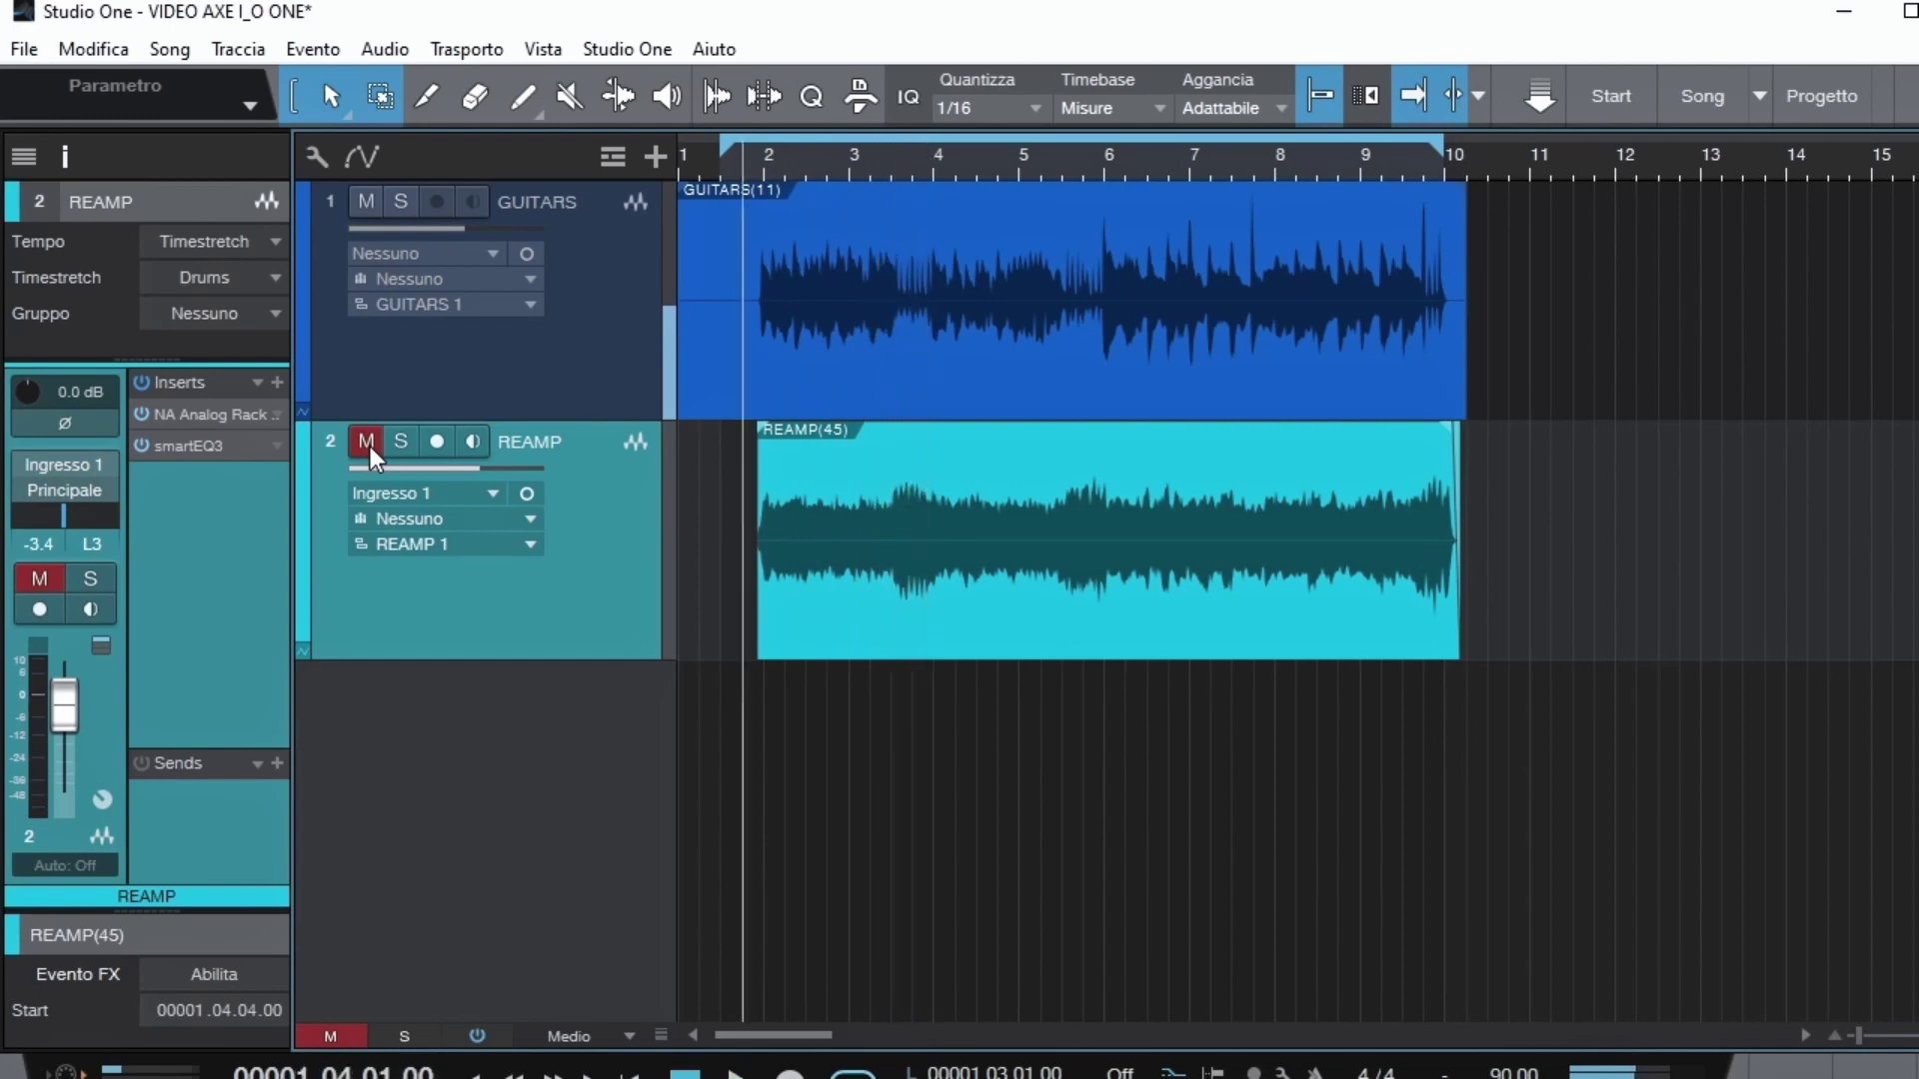
Step: Listen to REAMP alone with GUITARS muted, and set the REAMP track volume to -4.0 dB
click(367, 441)
click(366, 201)
key(space)
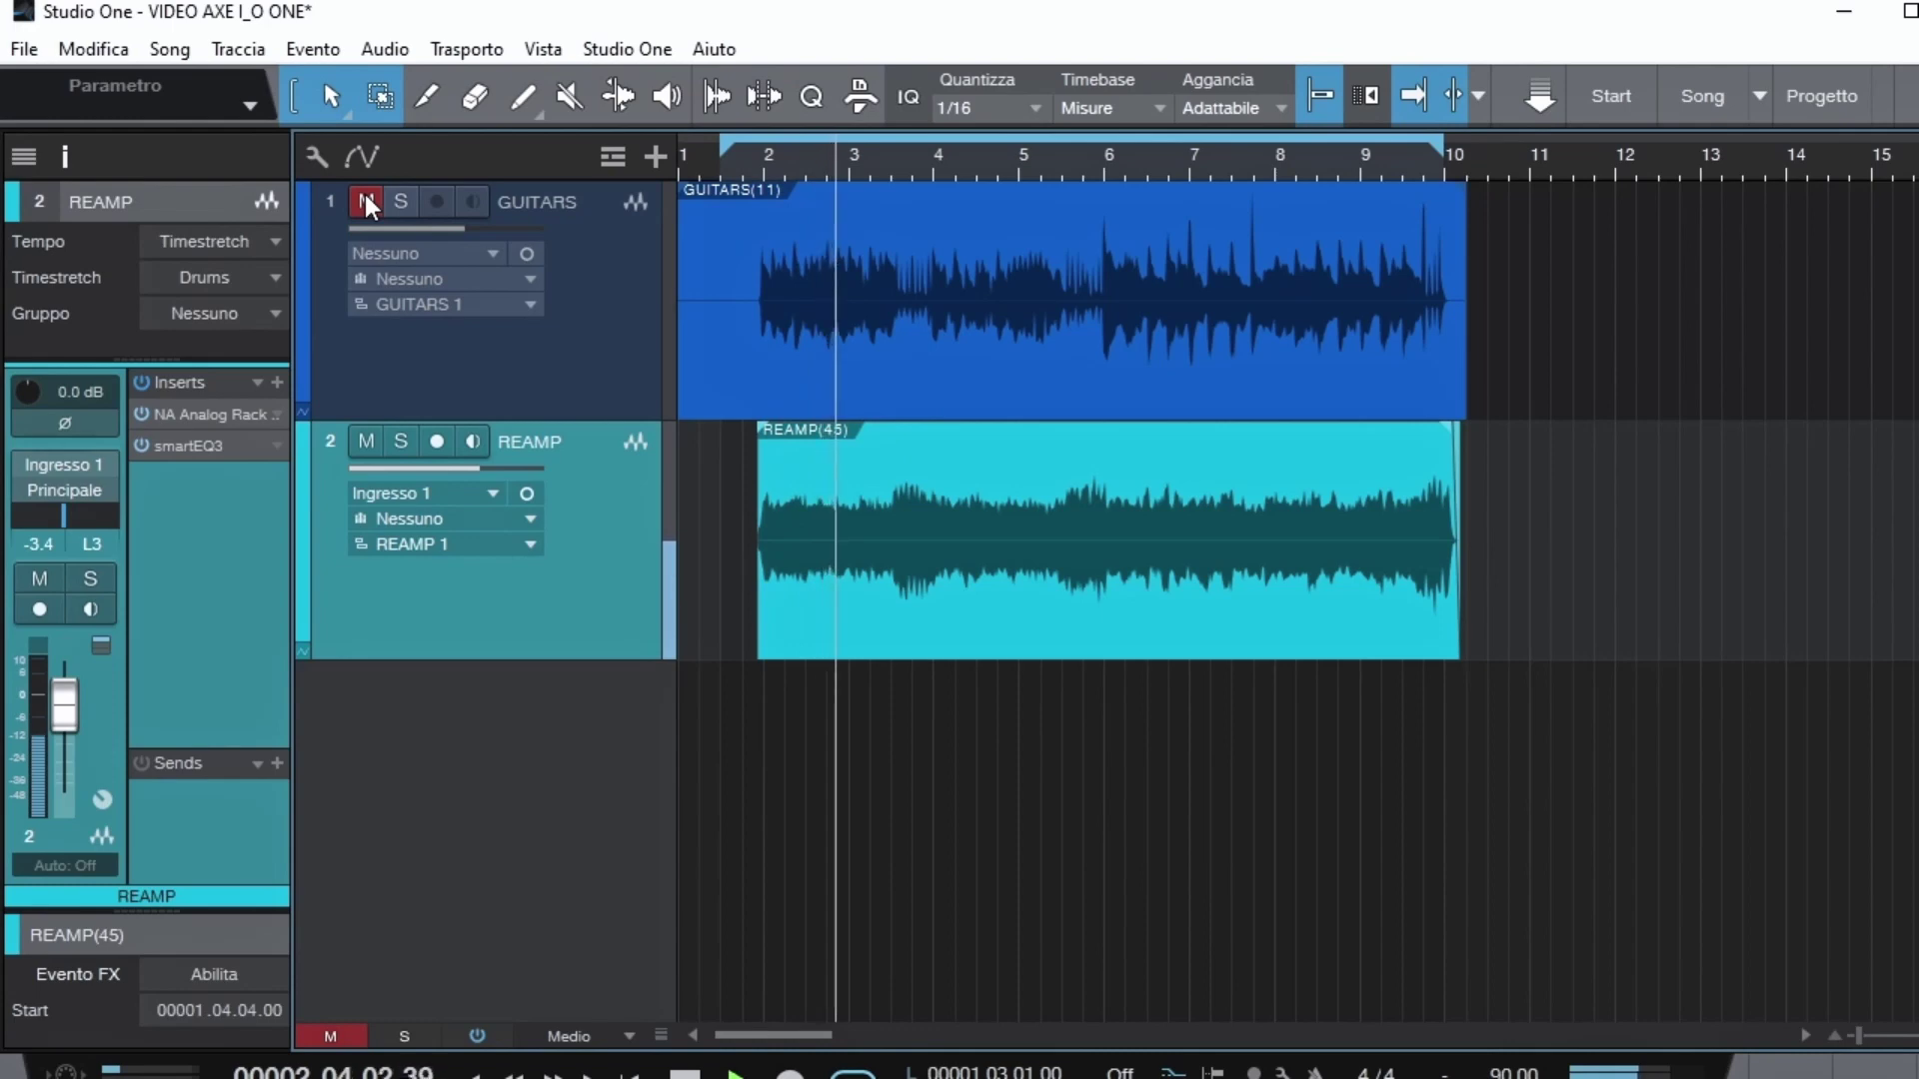
drag(470, 470, 464, 470)
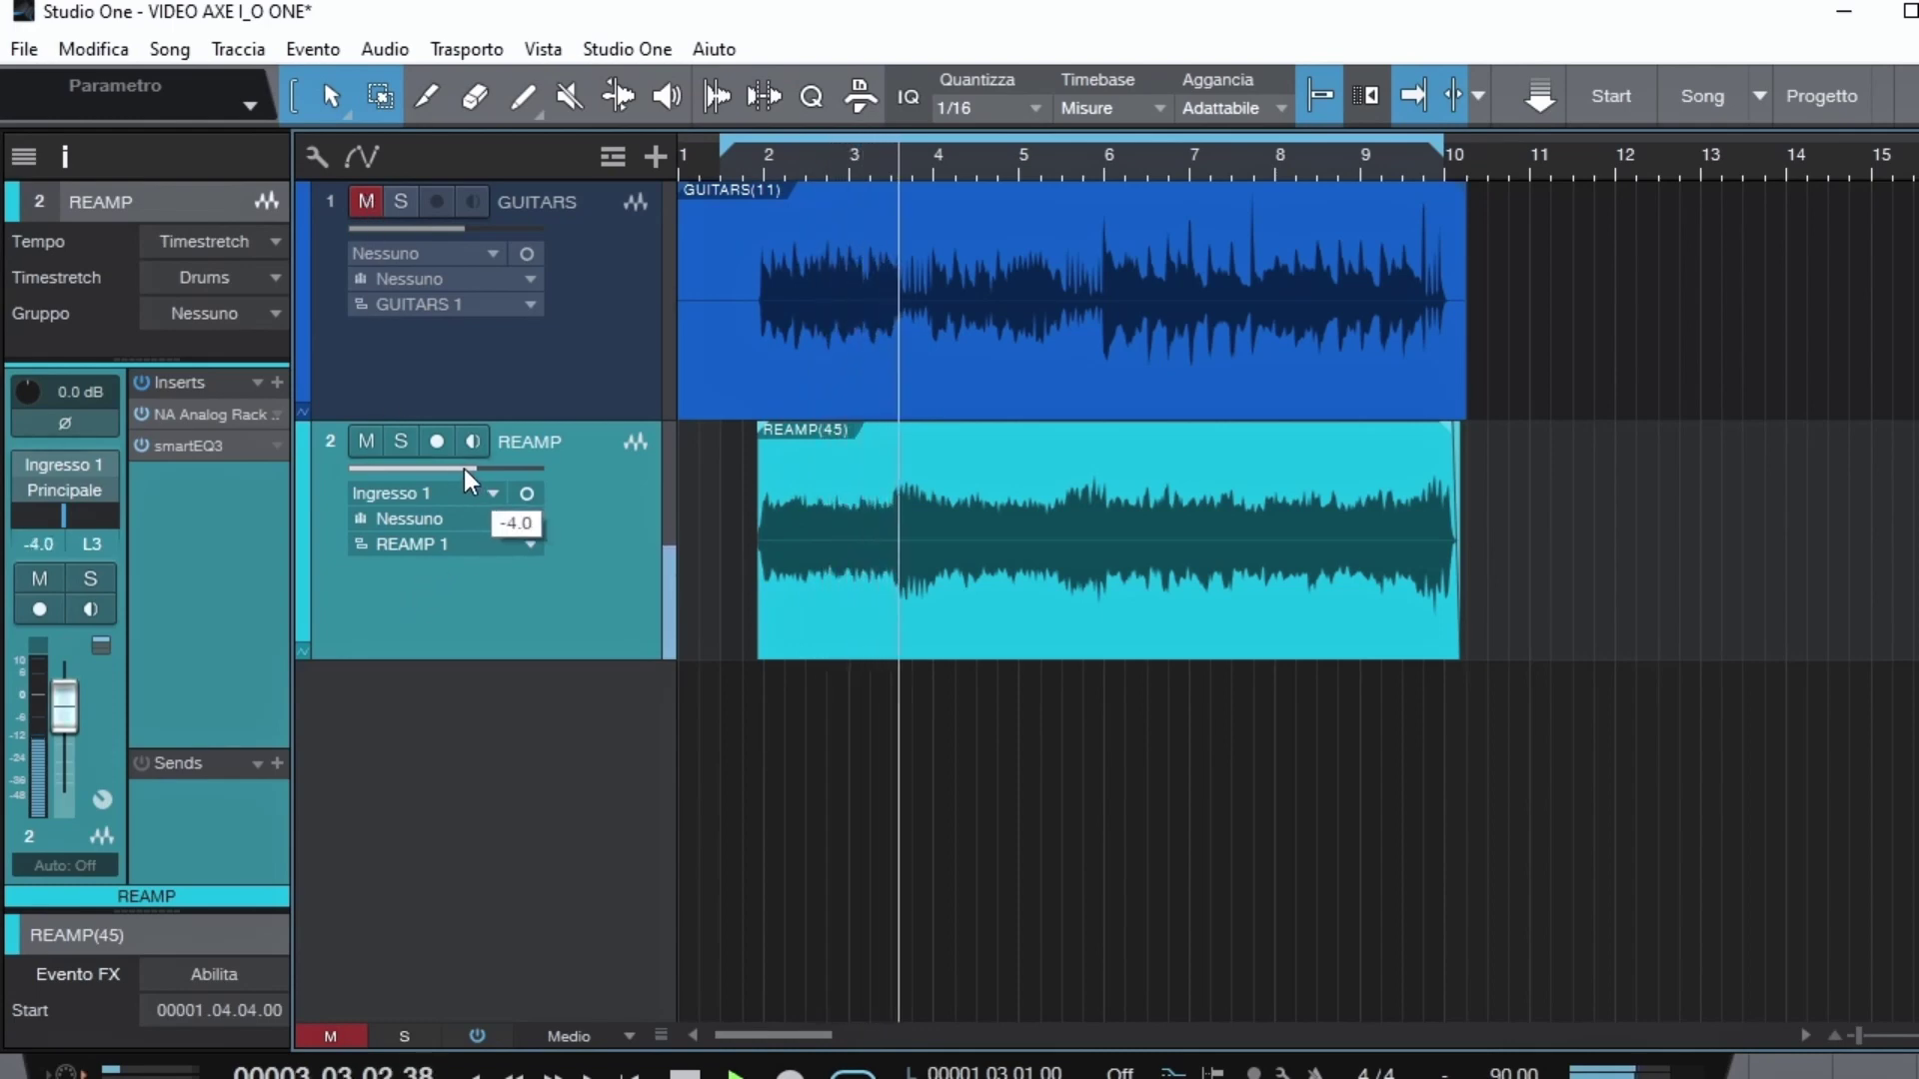
key(space)
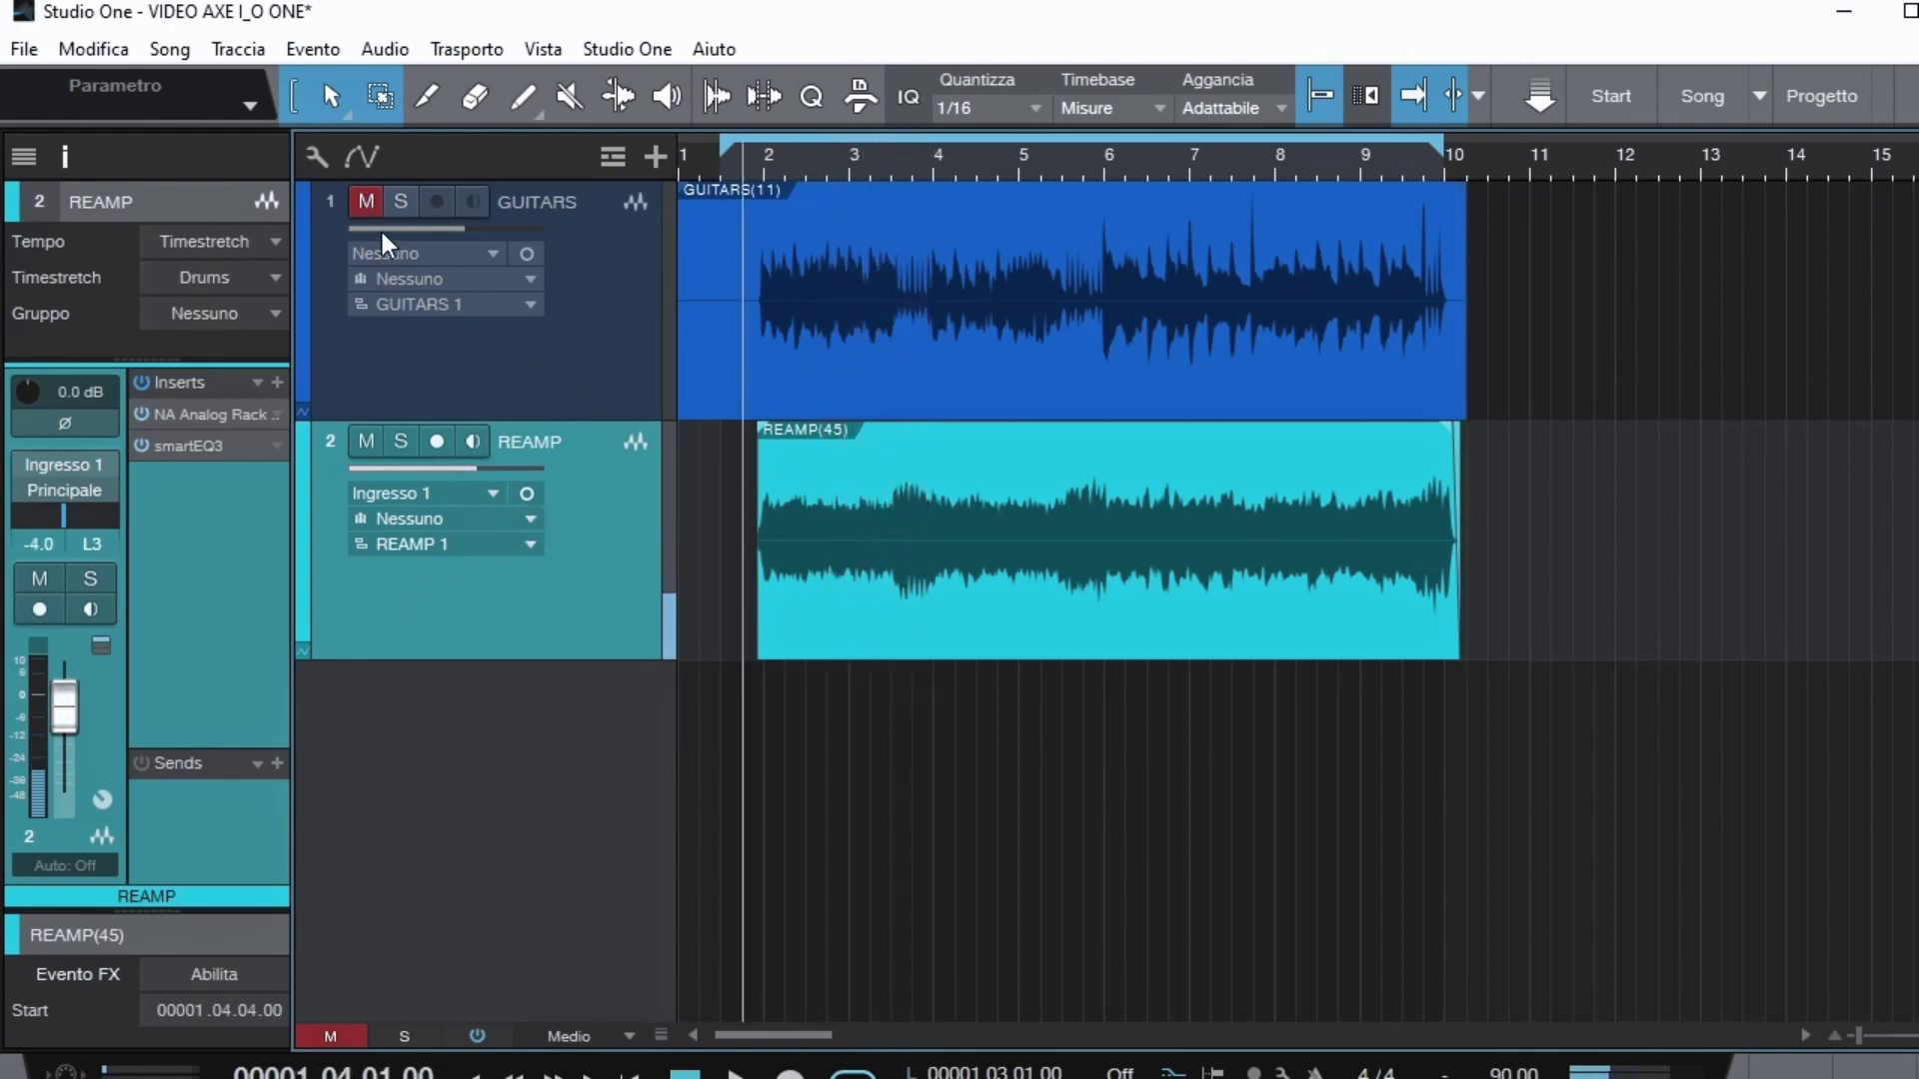
Step: Unmute GUITARS, and pan the GUITARS track fully left and the REAMP track fully right
click(366, 201)
click(493, 362)
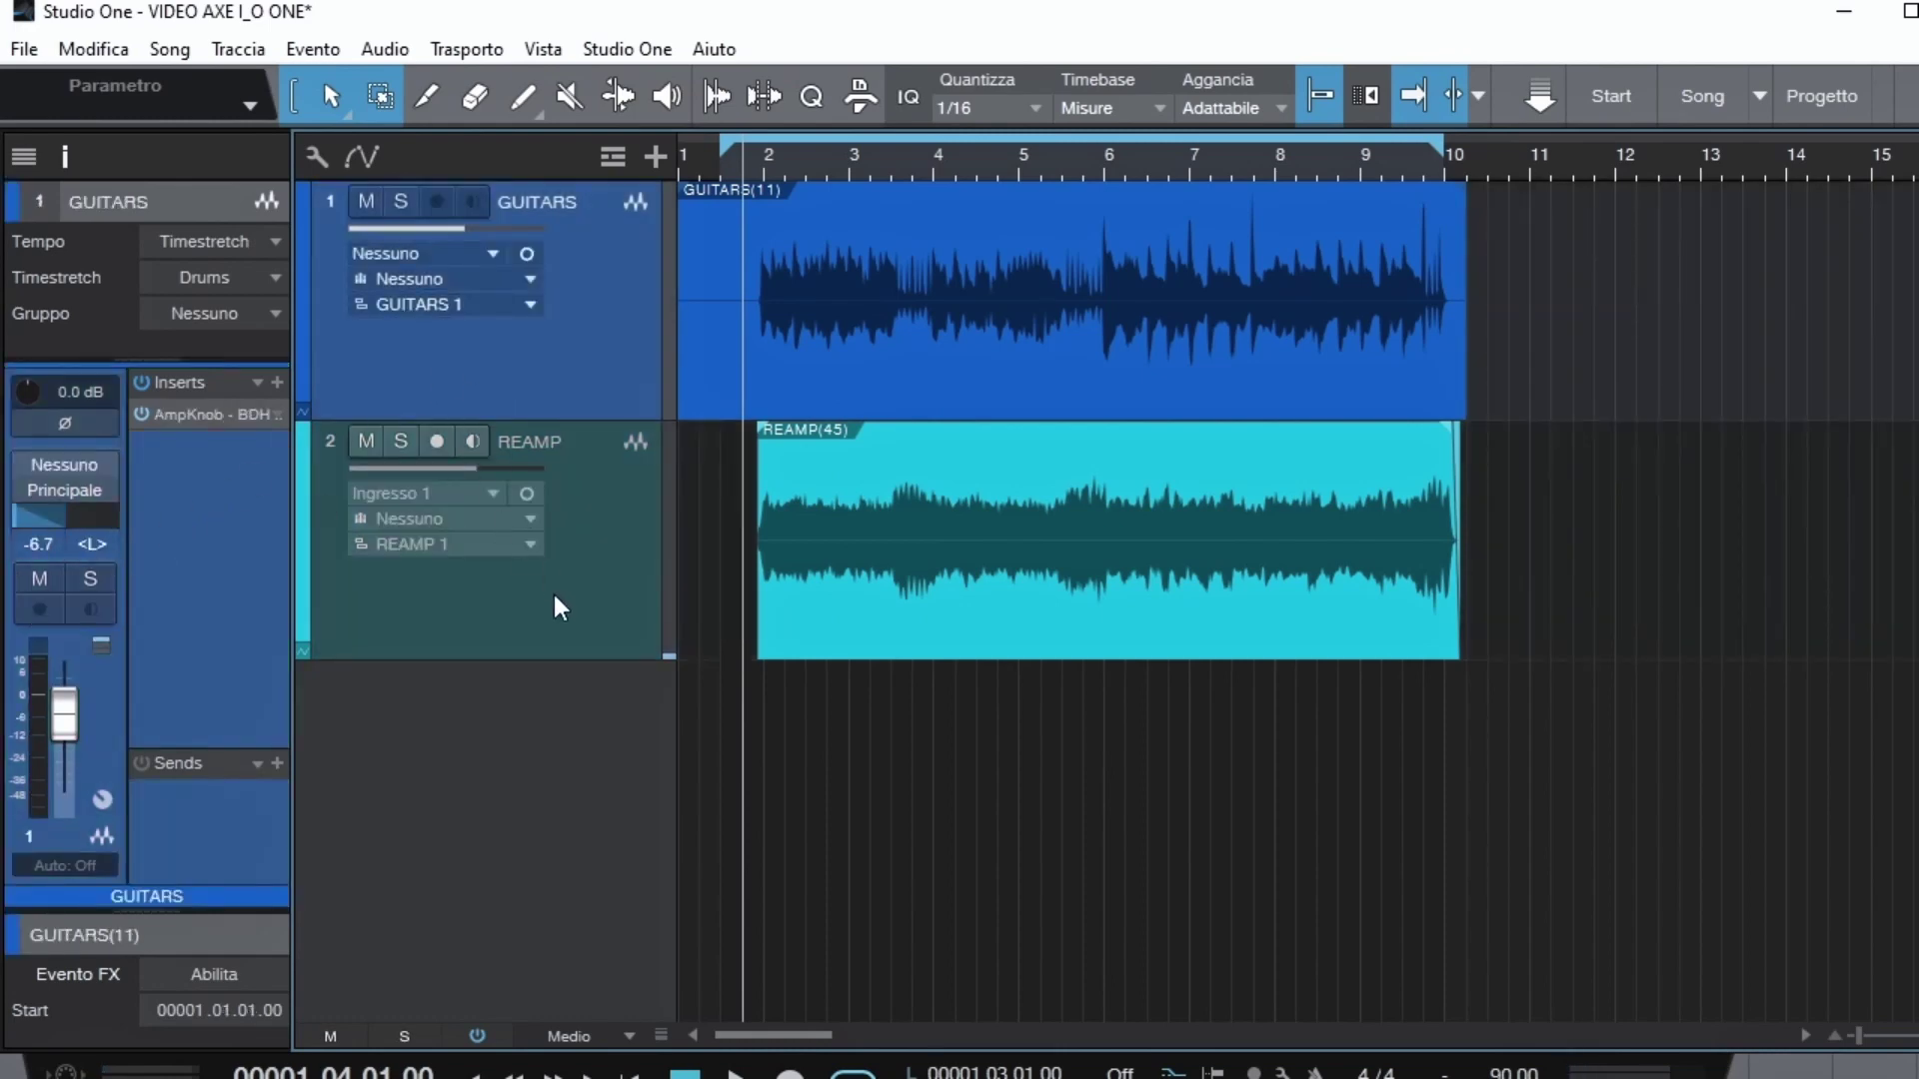
click(549, 626)
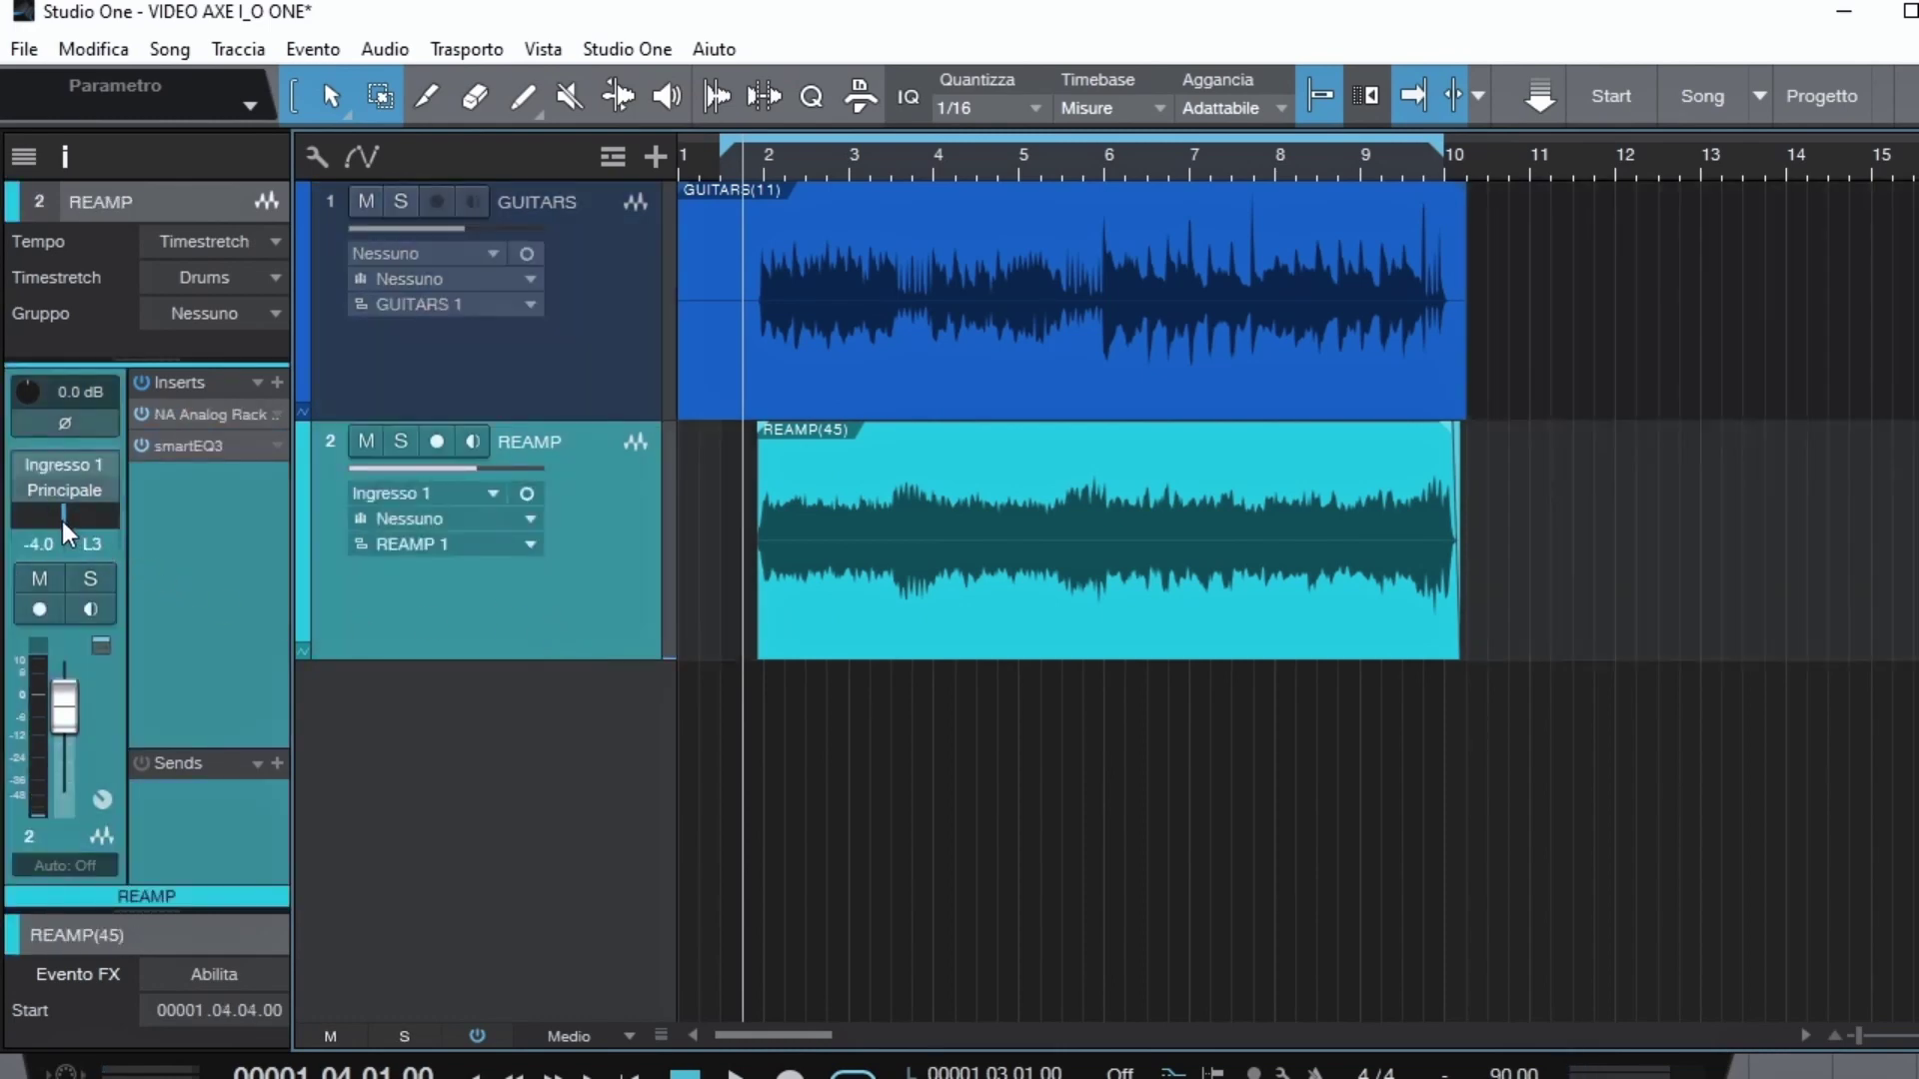
drag(62, 520, 146, 520)
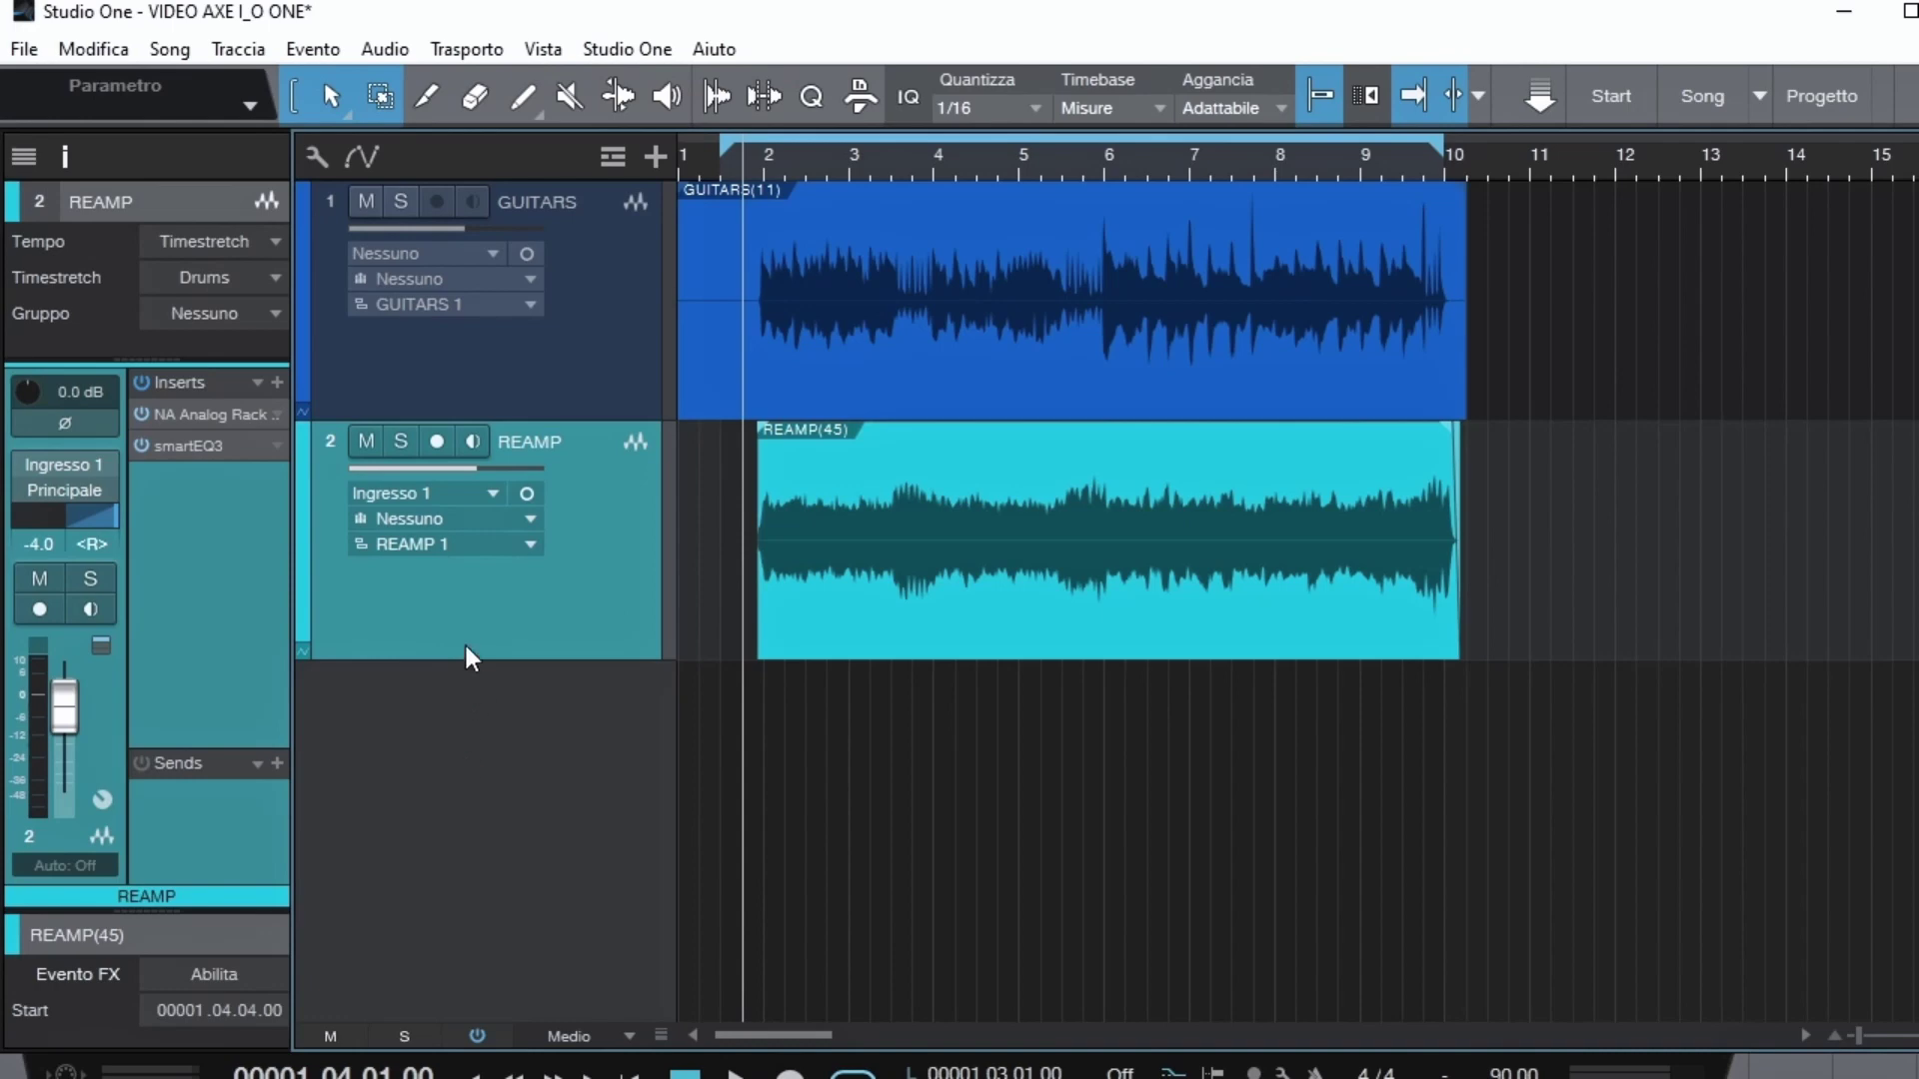
Step: Play both panned tracks together and set the REAMP track volume to -3.4 dB
click(417, 385)
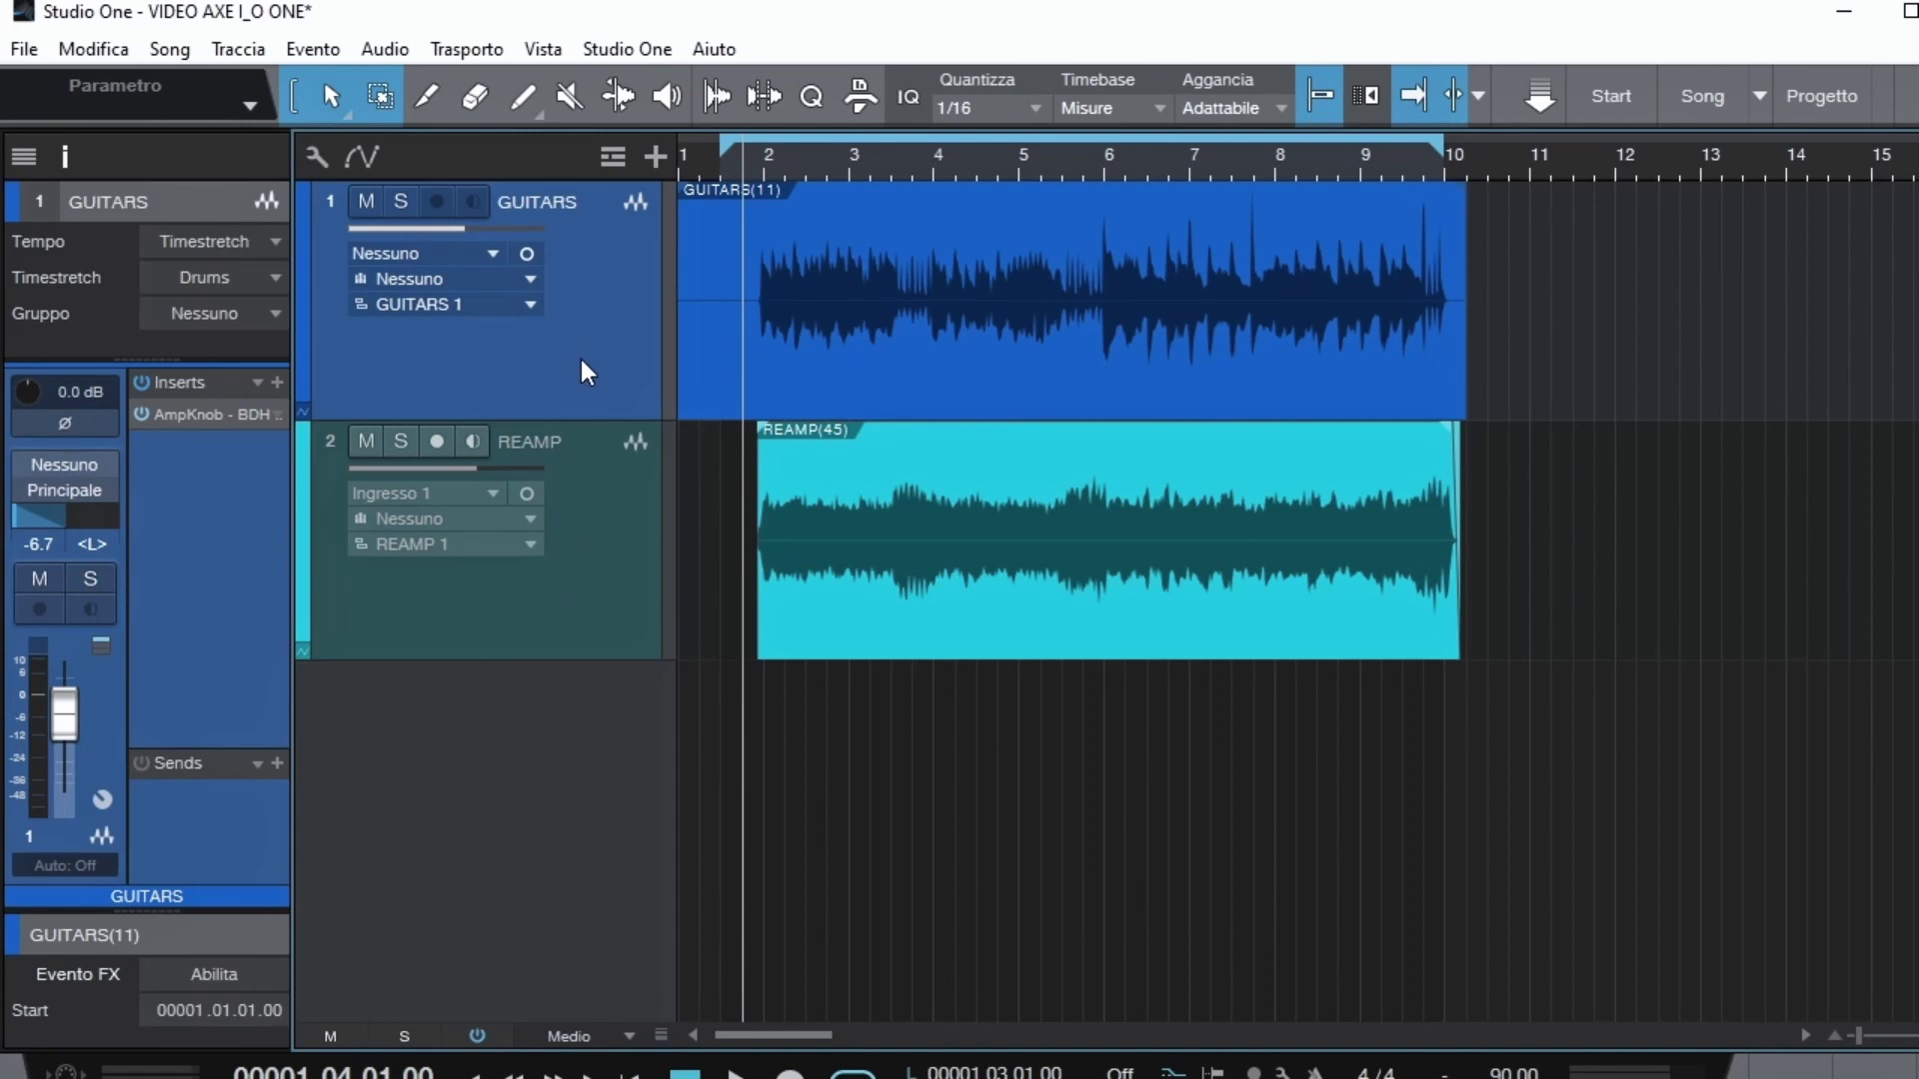
click(571, 623)
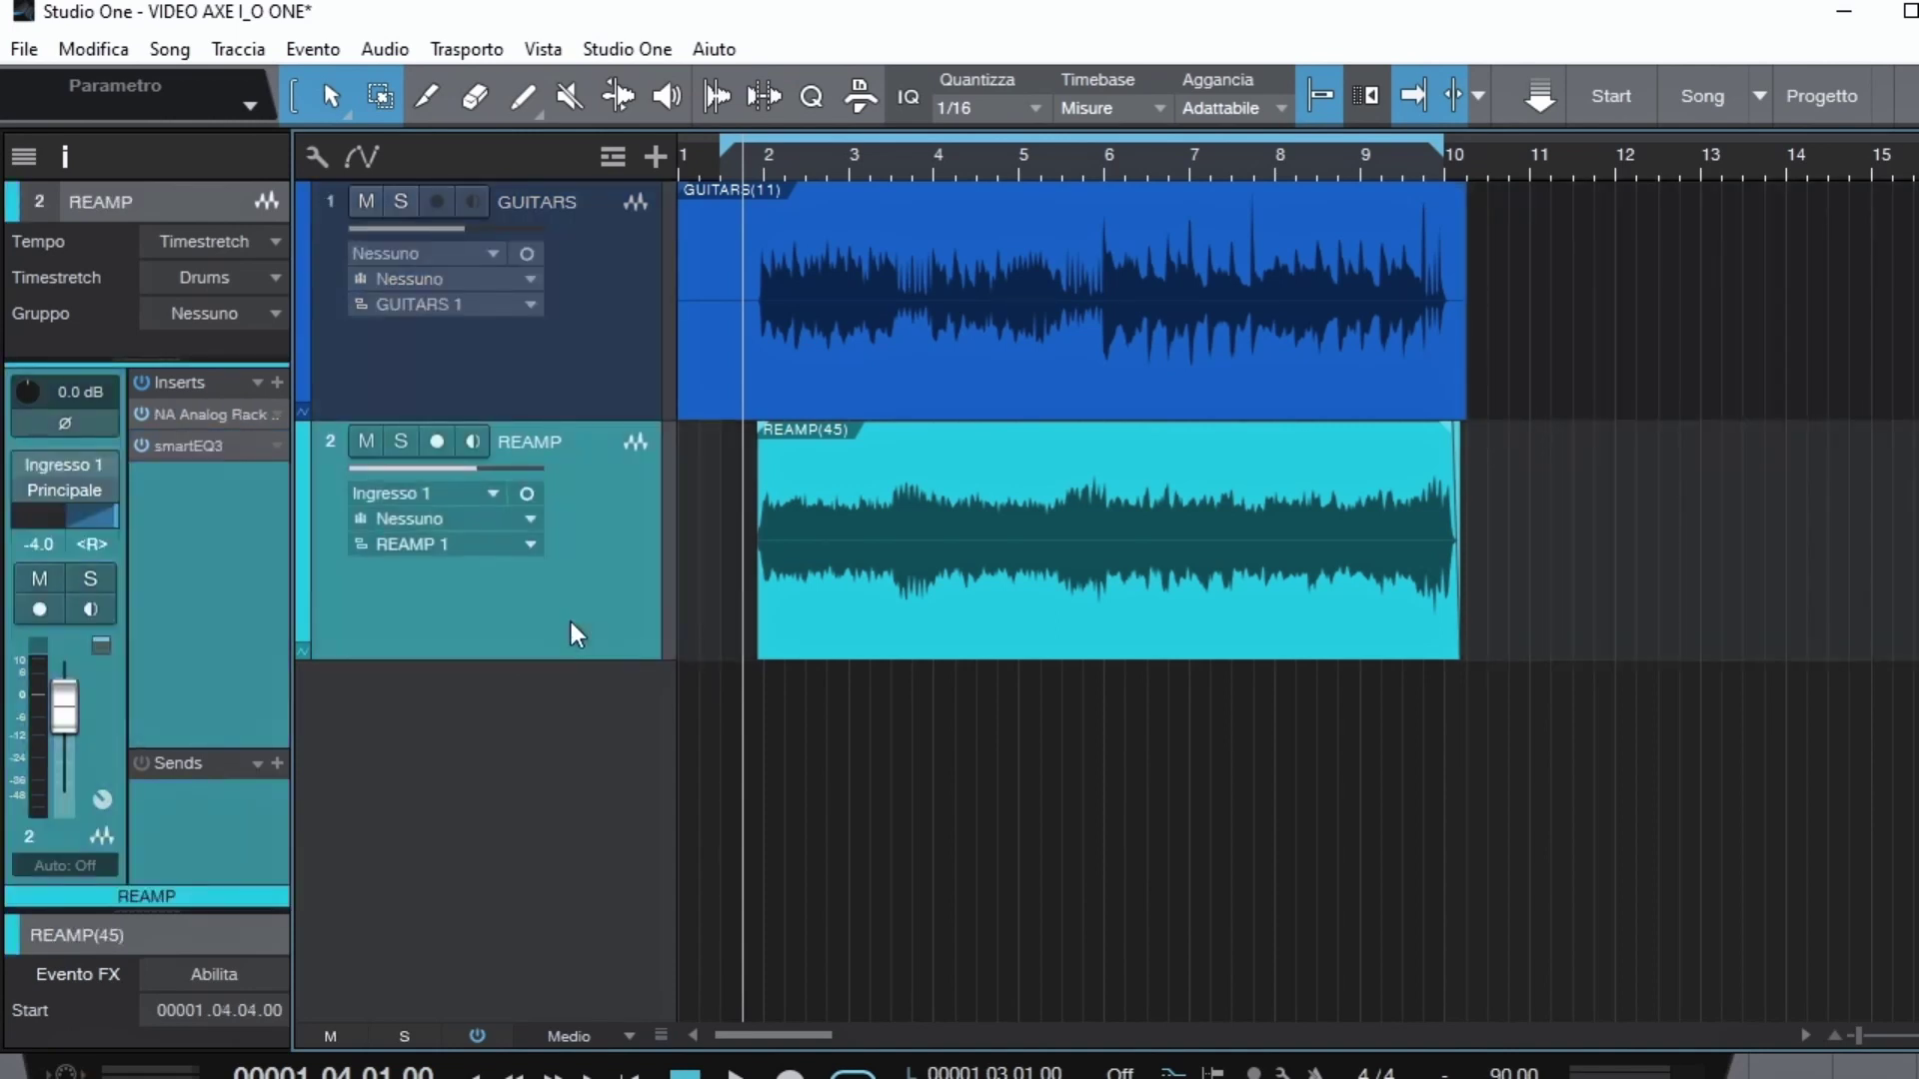
key(space)
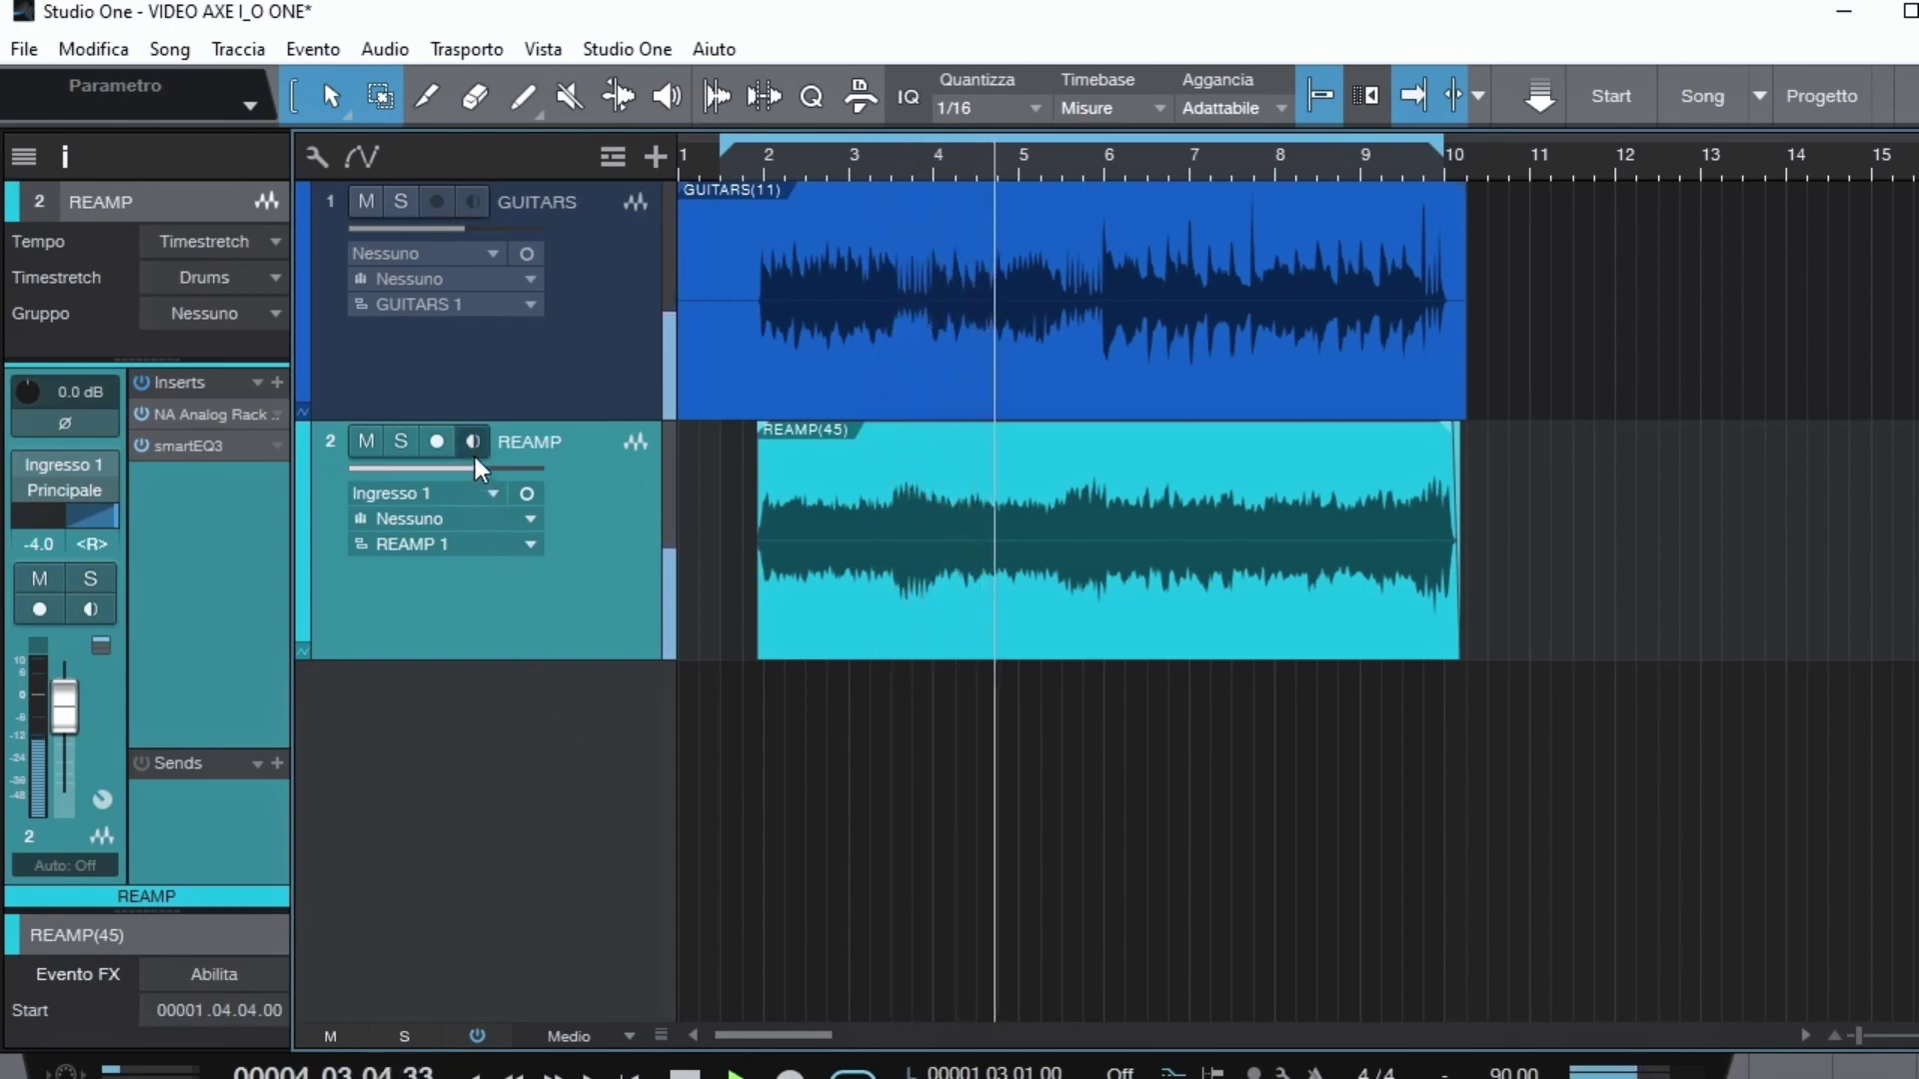
mouse_move(470, 466)
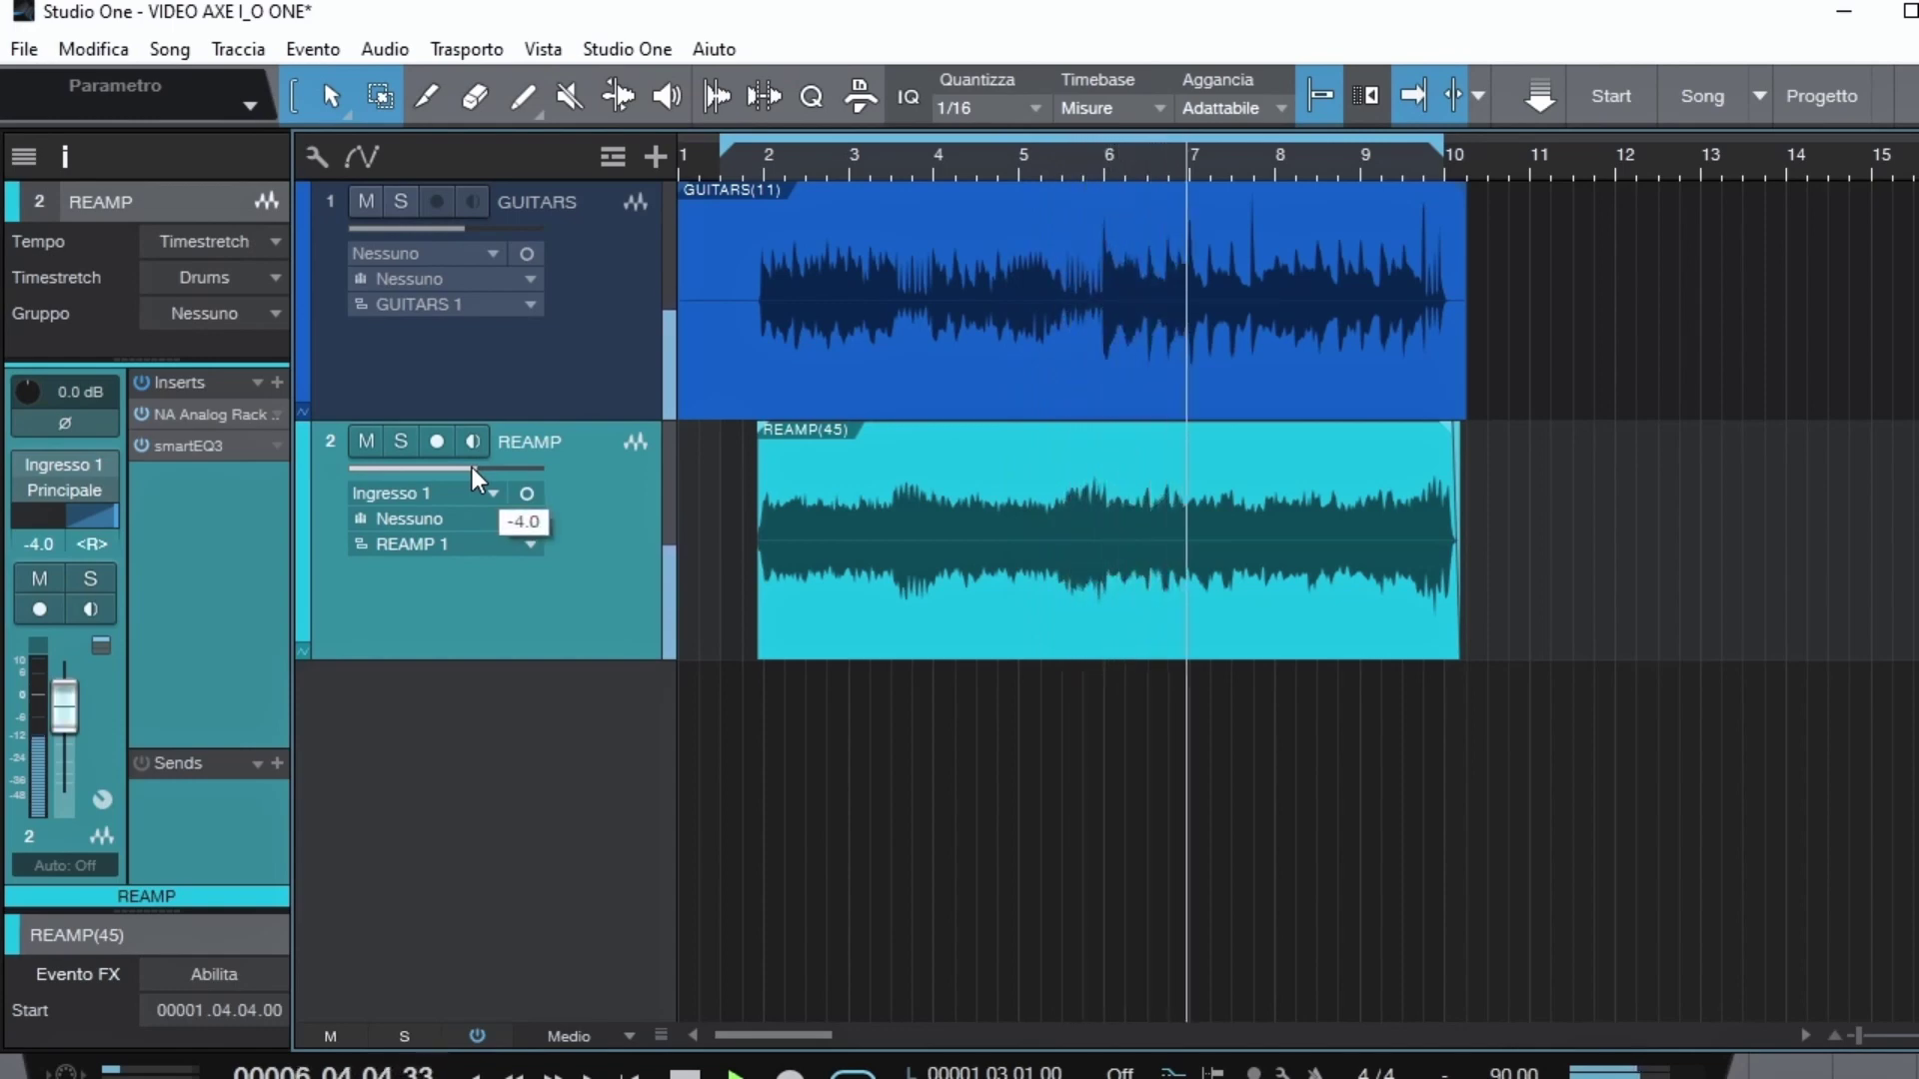
drag(472, 467, 476, 468)
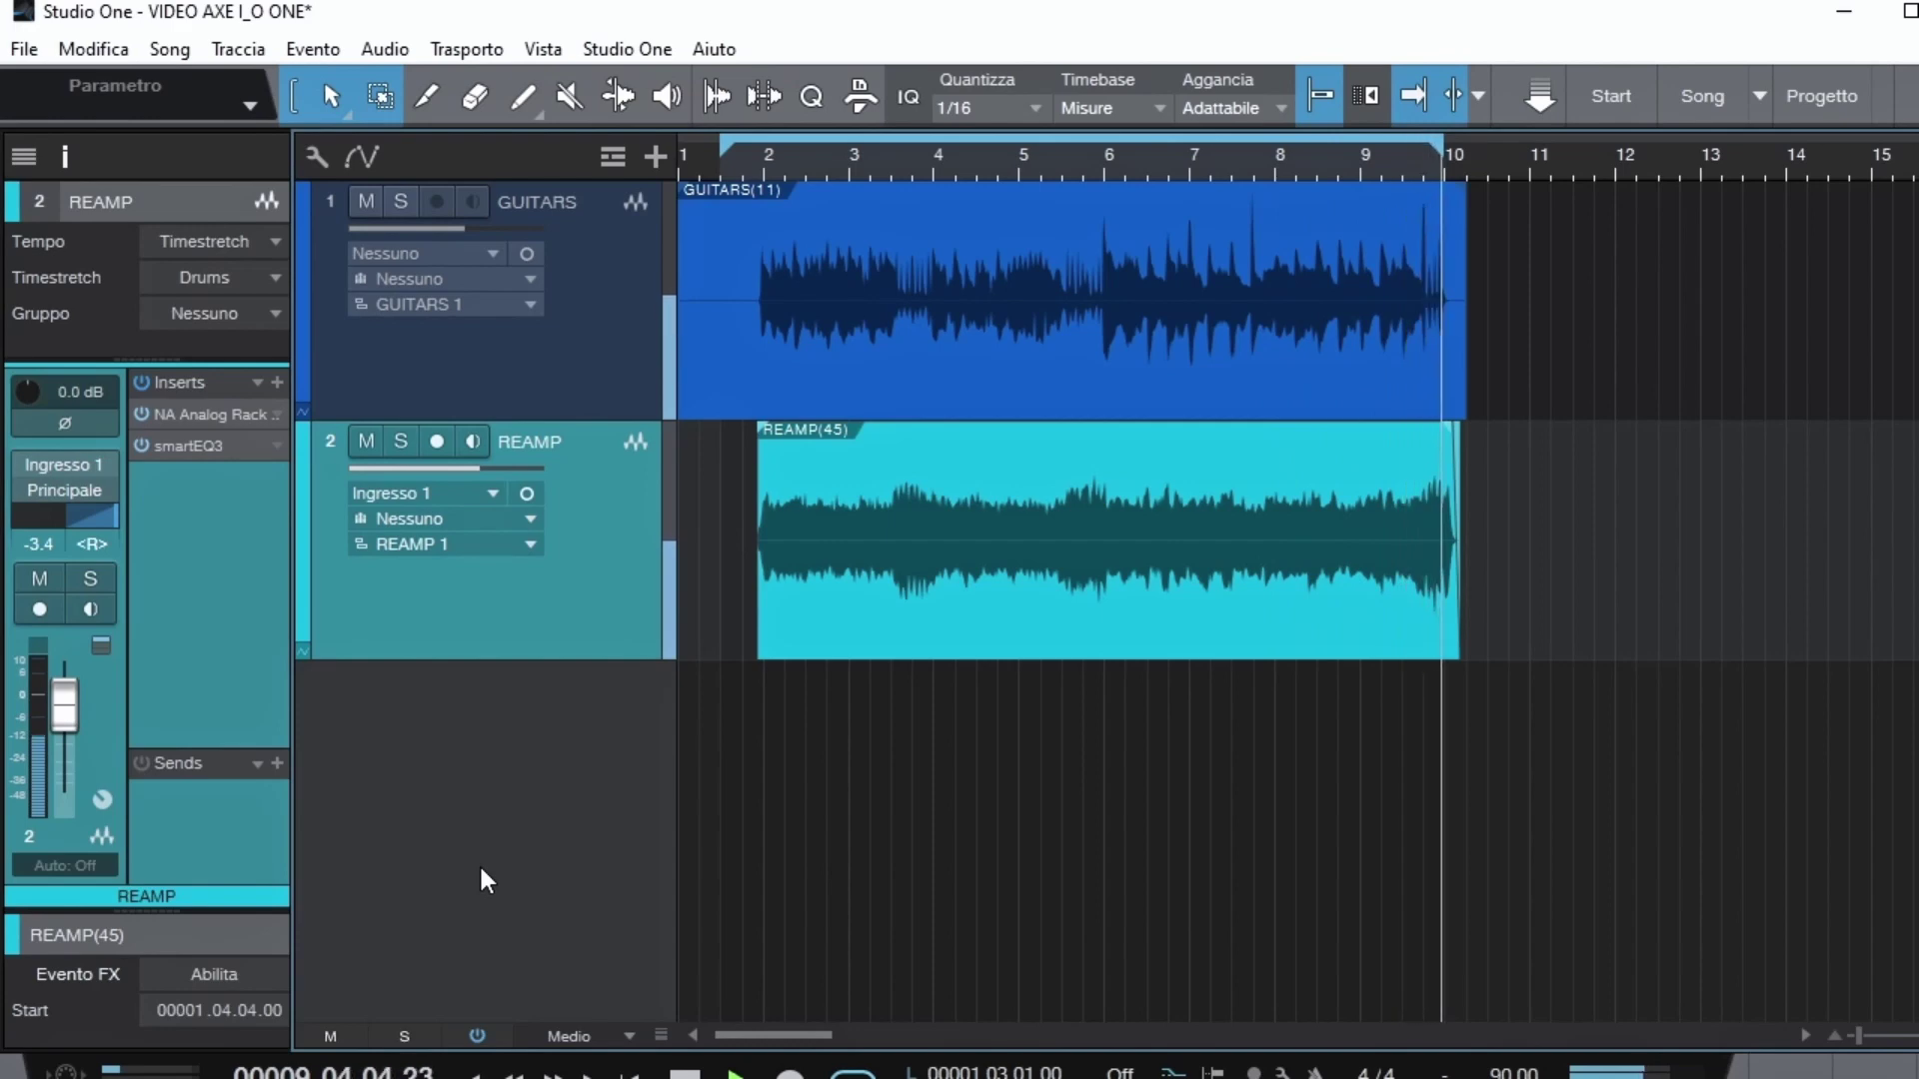
key(space)
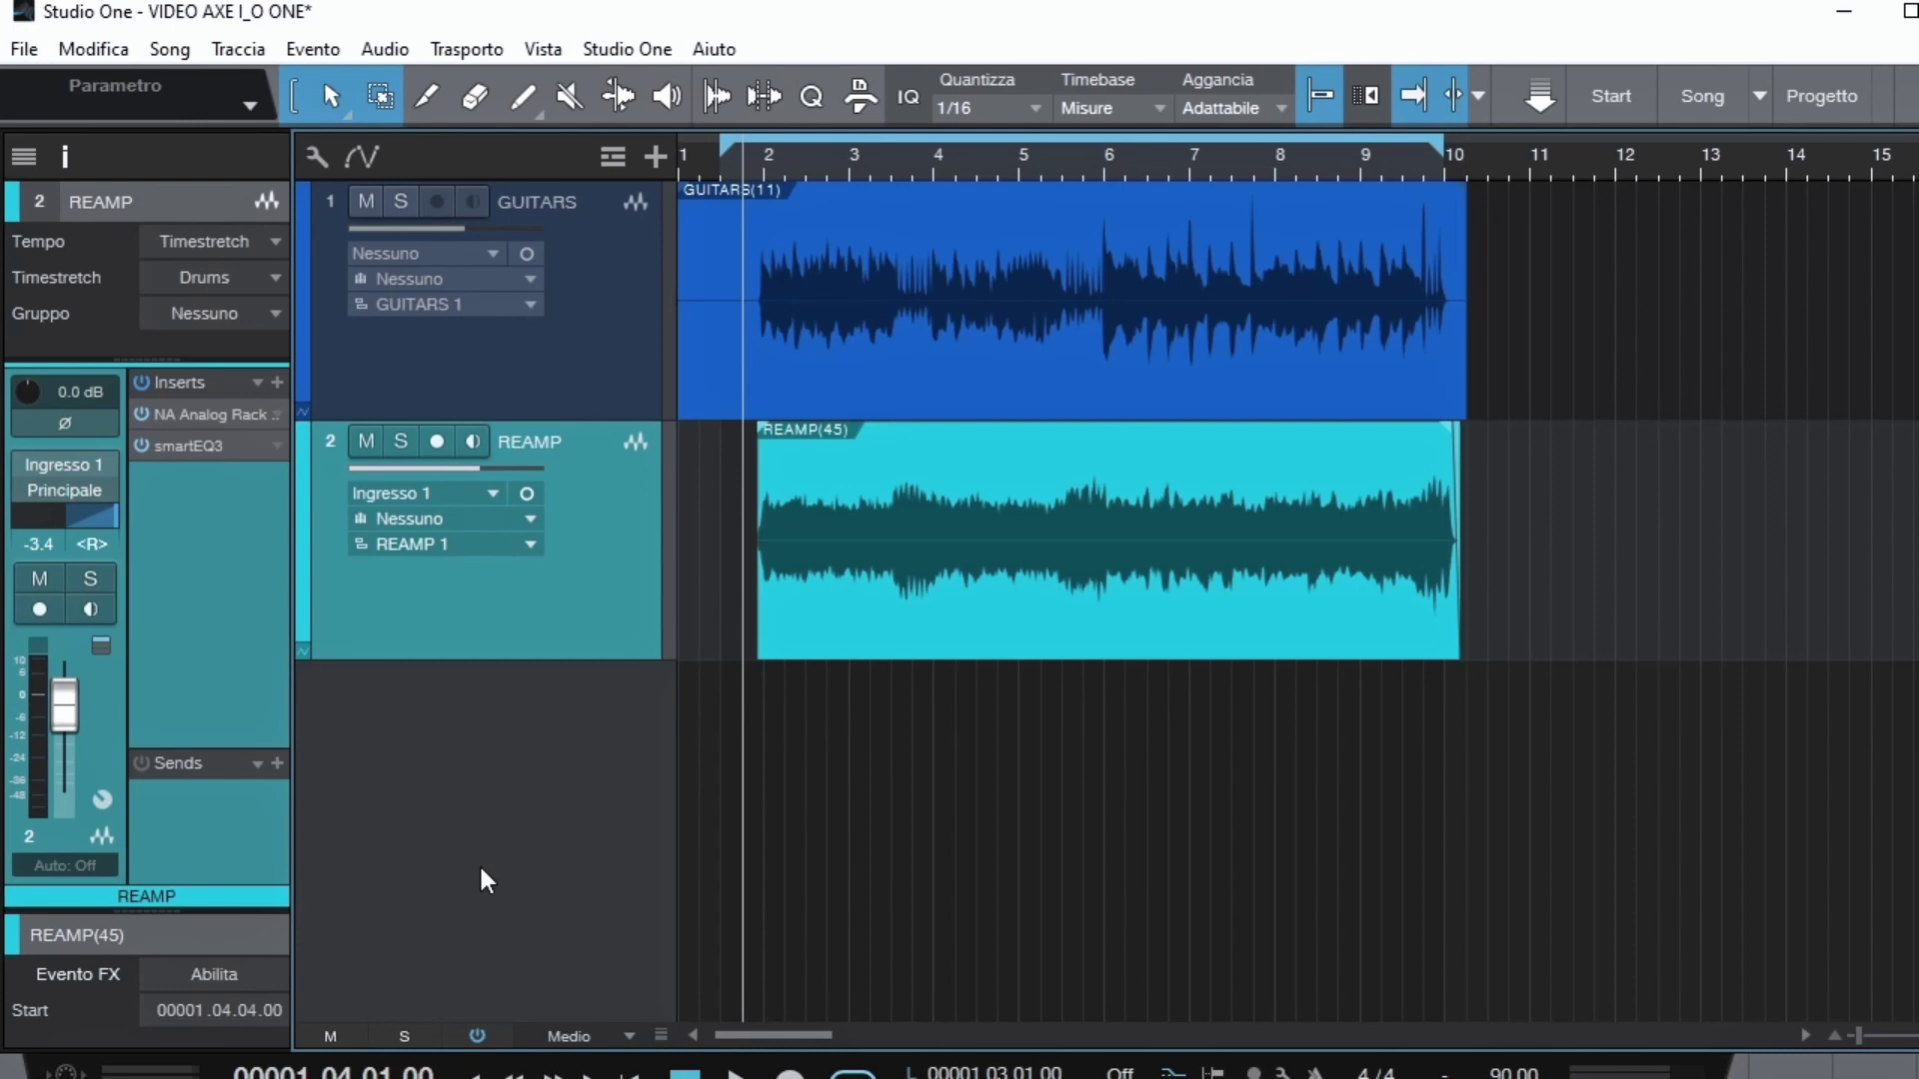
click(612, 385)
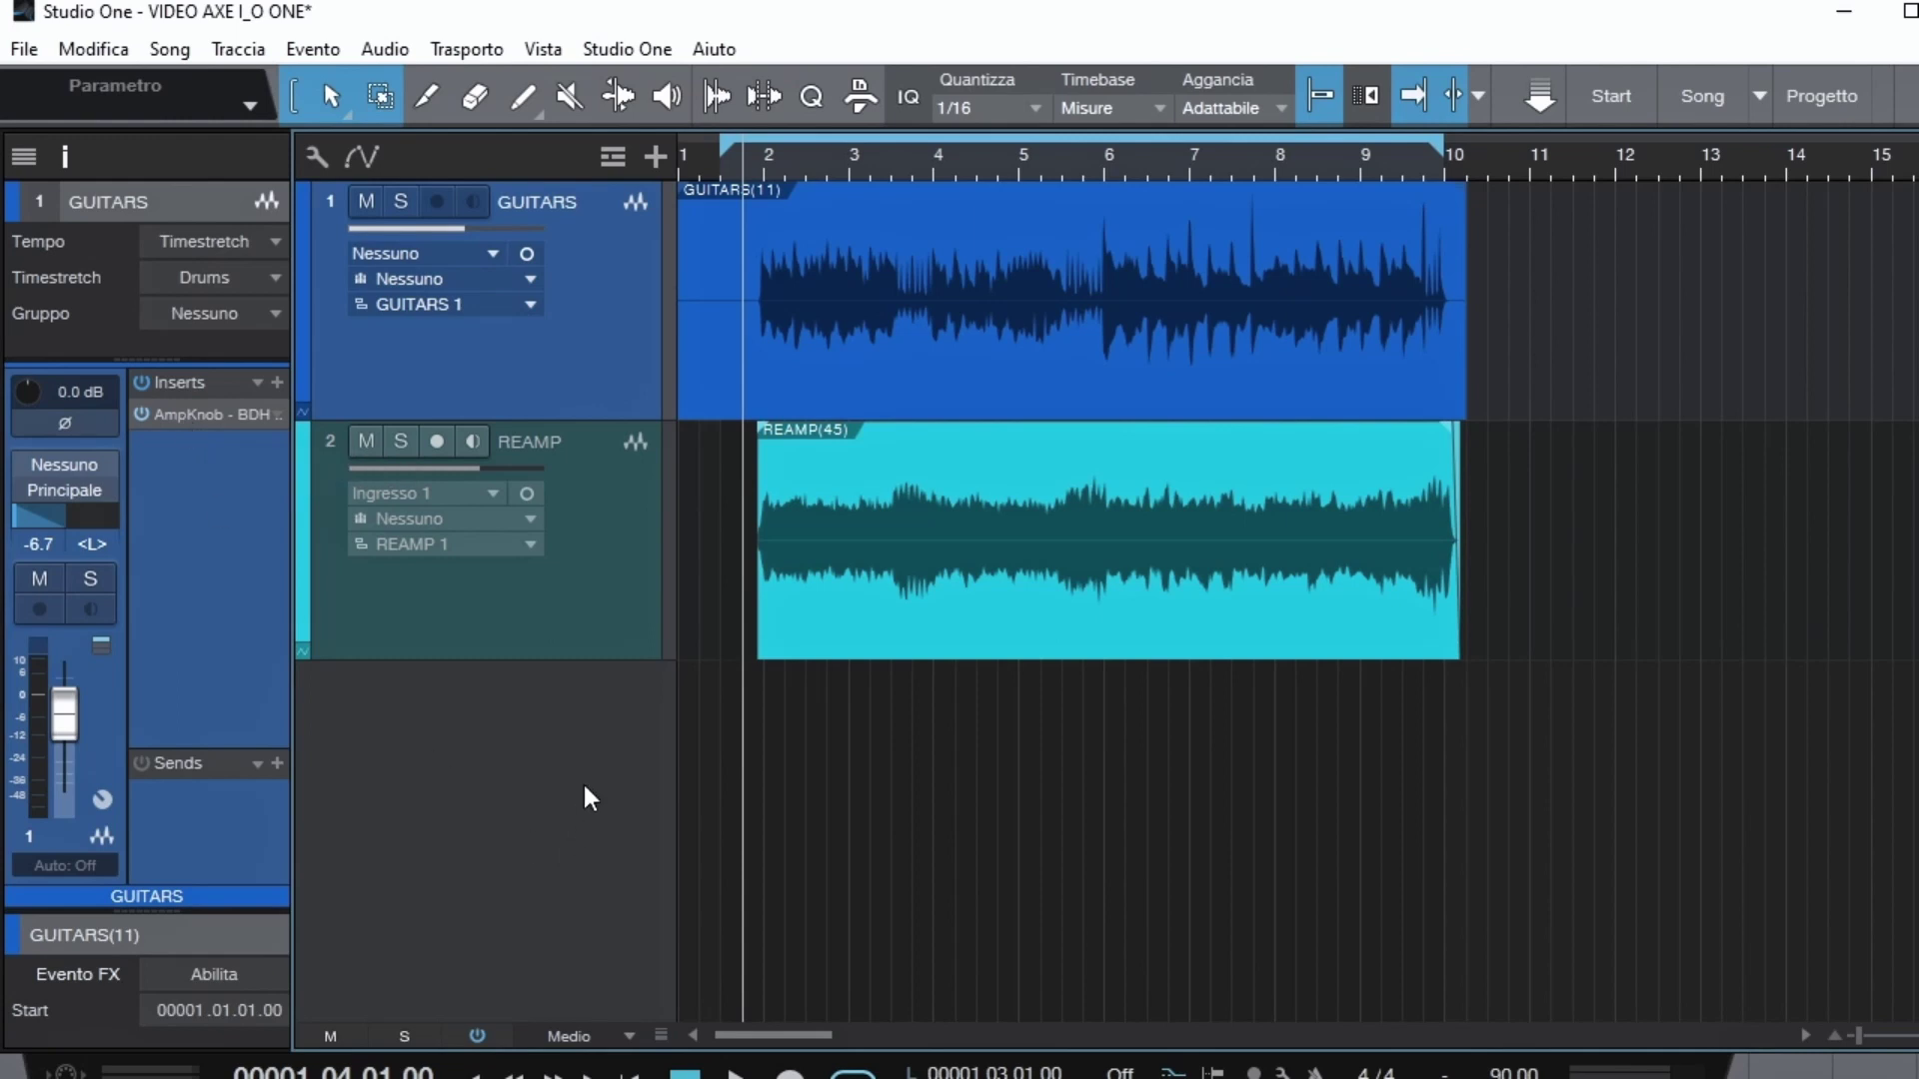
click(509, 606)
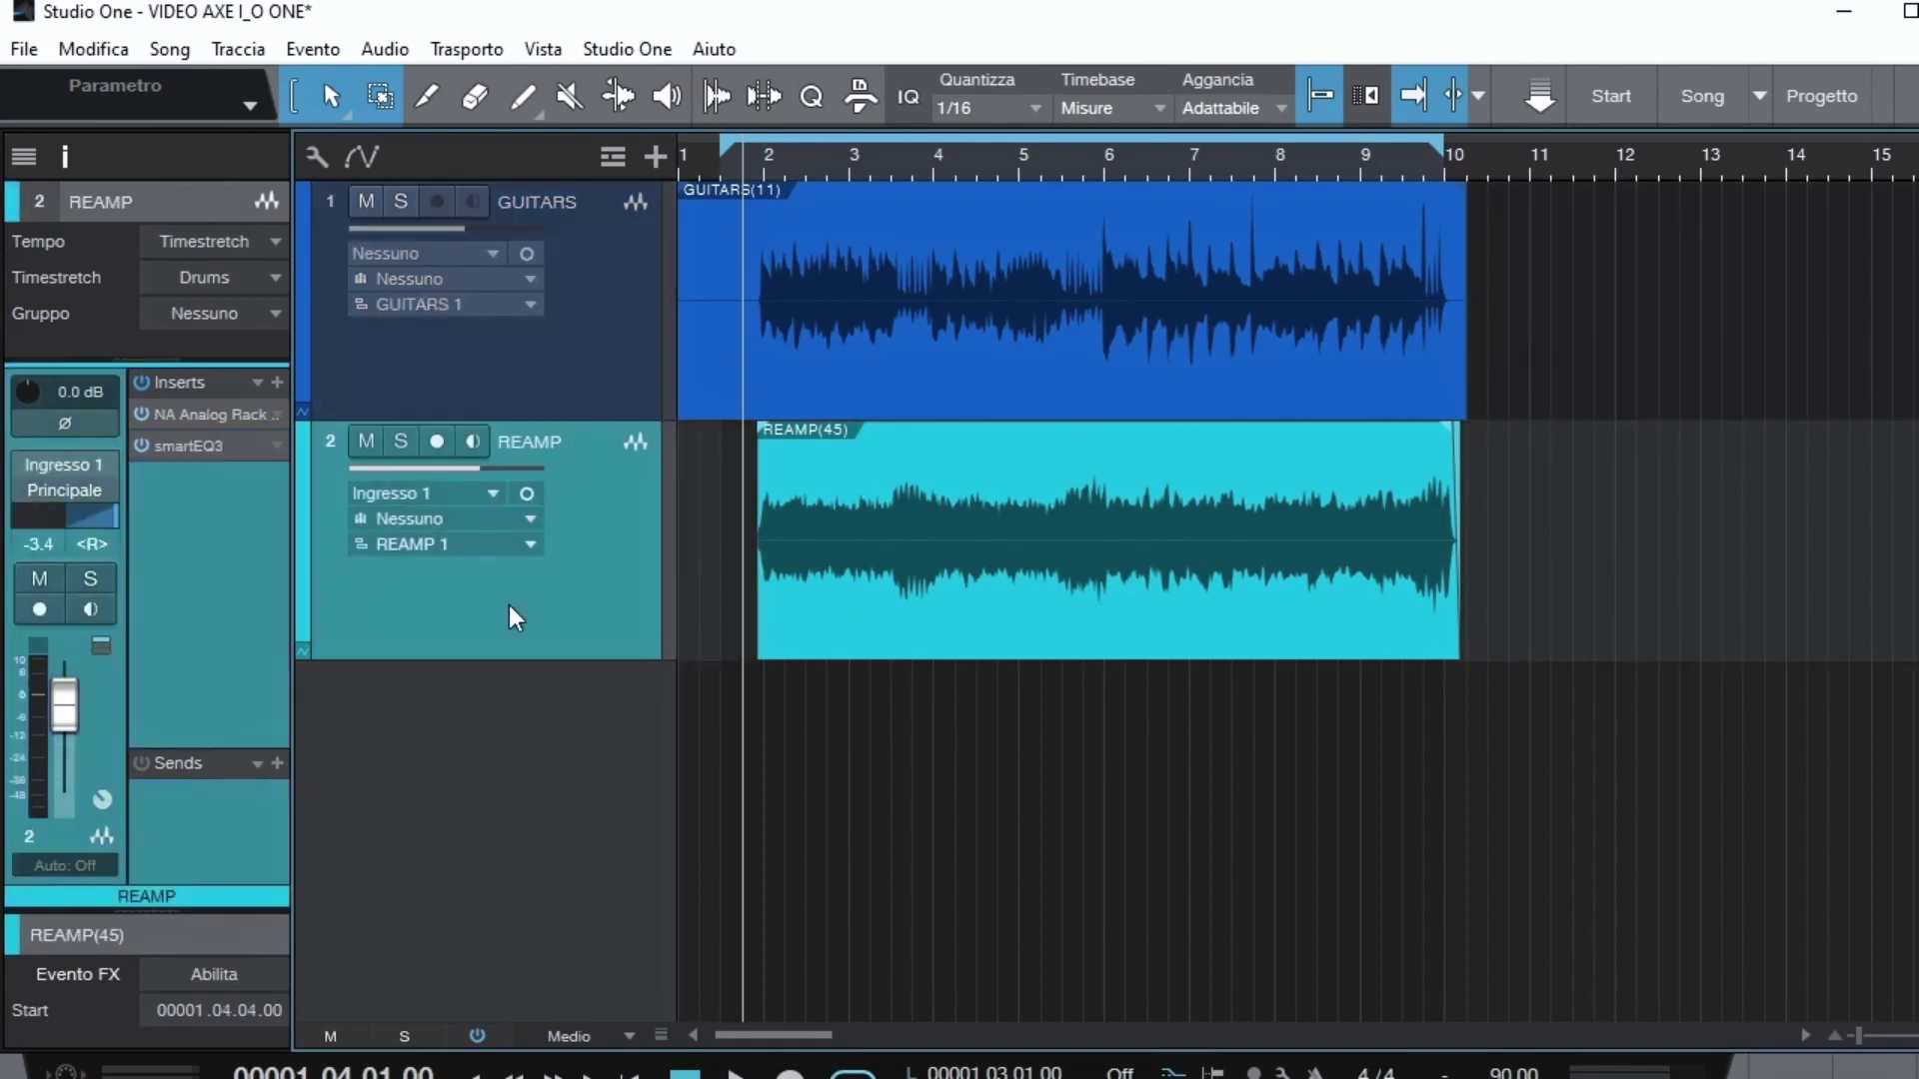